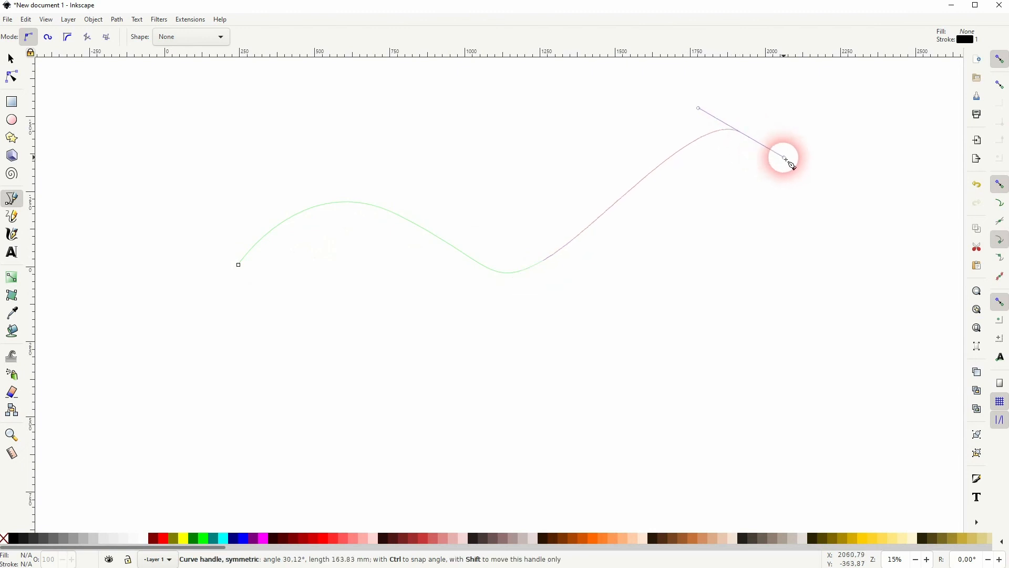
Step: Finish the open wavy path, about 2397 mm wide and 501 mm high, and move it down toward the canvas's left side
{"action": "left_click", "coordinate": [960, 217]}
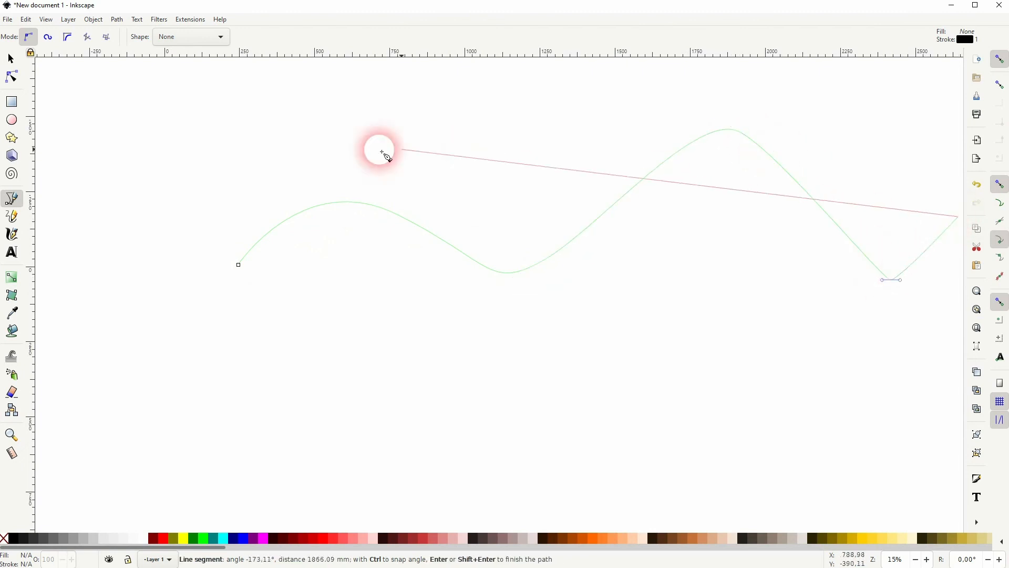
{"action": "left_click", "coordinate": [10, 59]}
{"action": "left_click", "coordinate": [552, 267]}
{"action": "left_click_drag", "start_coordinate": [547, 267], "coordinate": [418, 297]}
{"action": "left_click", "coordinate": [555, 362]}
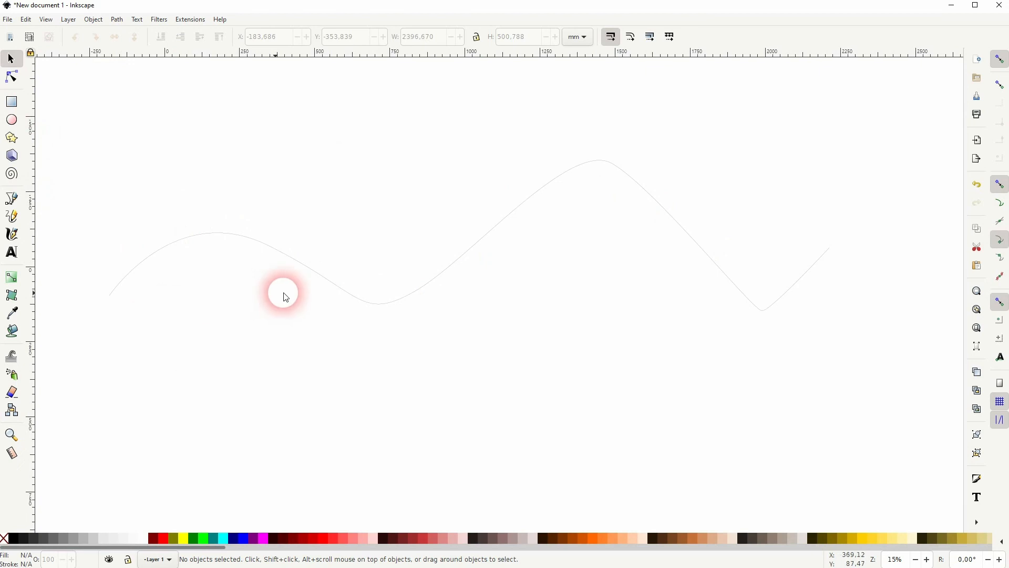
Step: Set the wavy path's stroke colour to red (#FF0000)
{"action": "left_click", "coordinate": [349, 294]}
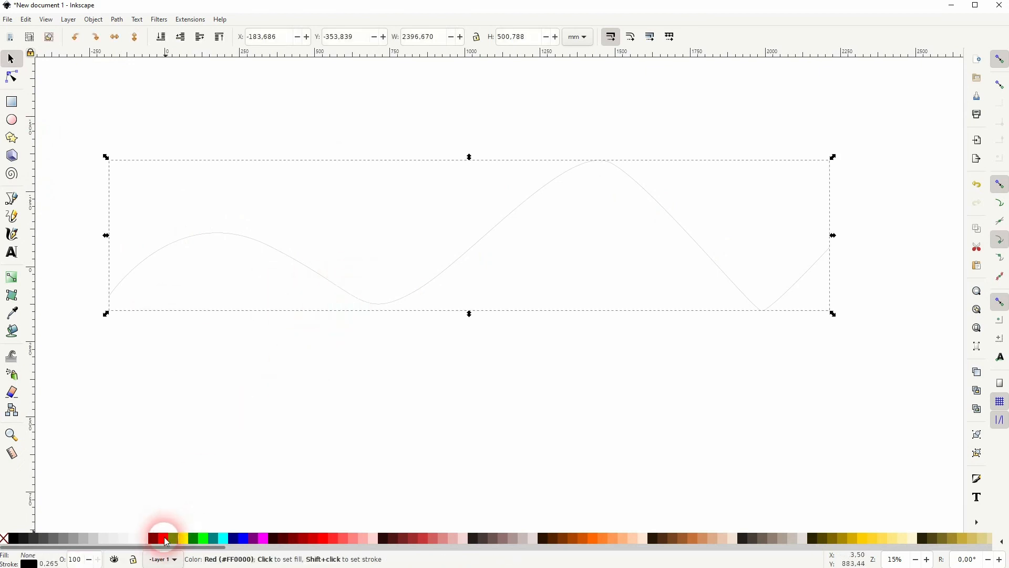
{"action": "left_click", "coordinate": [257, 387]}
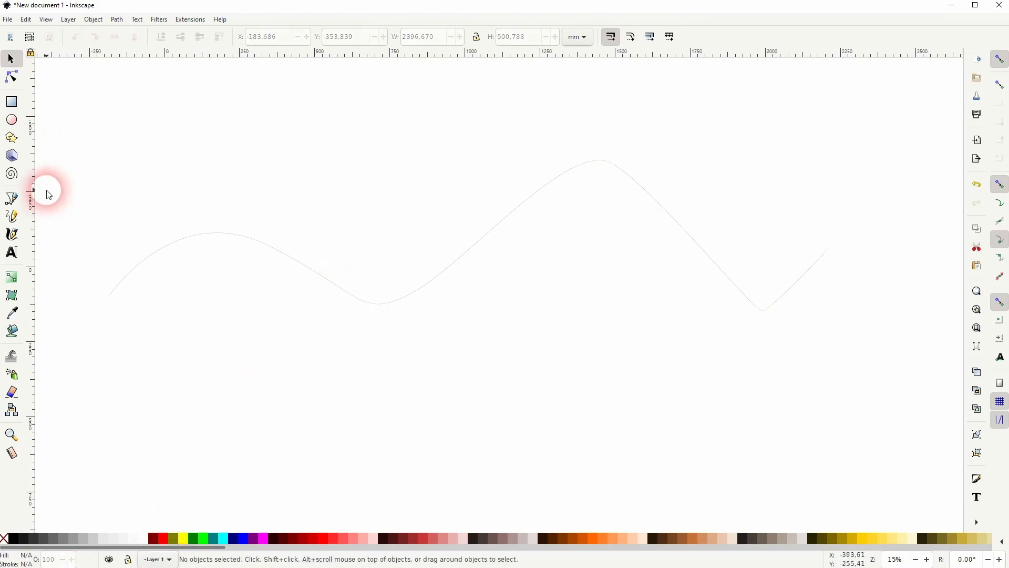
Step: Draw a vertical line upward from the wave's left end and extend its lower node below the wave, about 1064 mm tall overall
{"action": "left_click", "coordinate": [12, 199]}
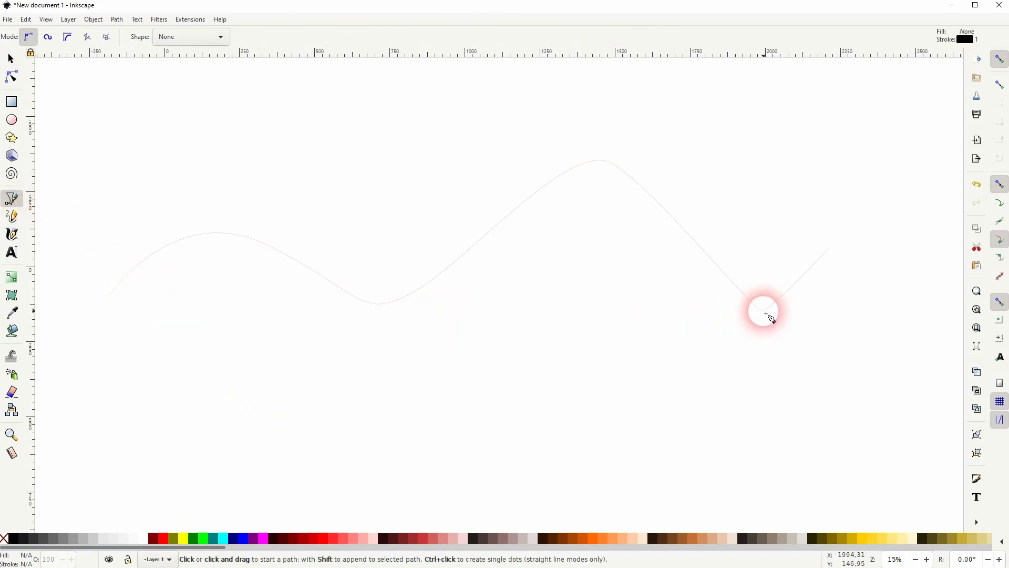
{"action": "left_click", "coordinate": [109, 295]}
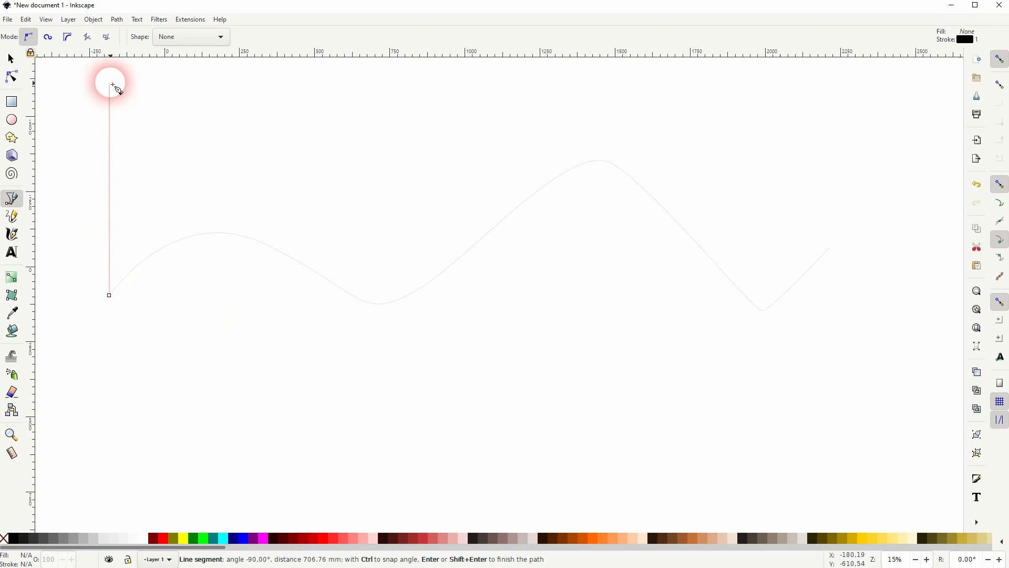
{"action": "left_click", "coordinate": [107, 103]}
{"action": "left_click", "coordinate": [11, 59]}
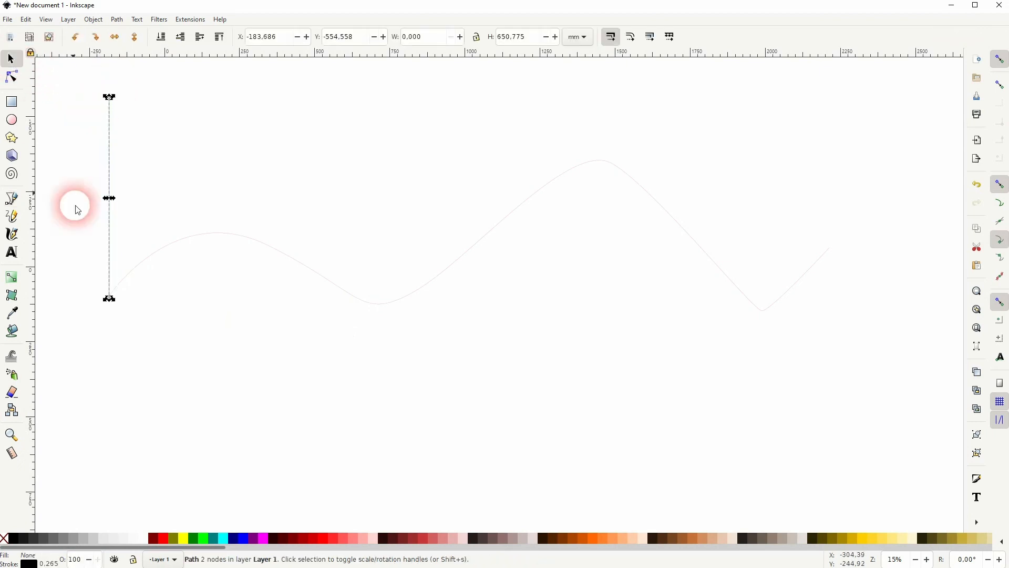
{"action": "left_click", "coordinate": [12, 77]}
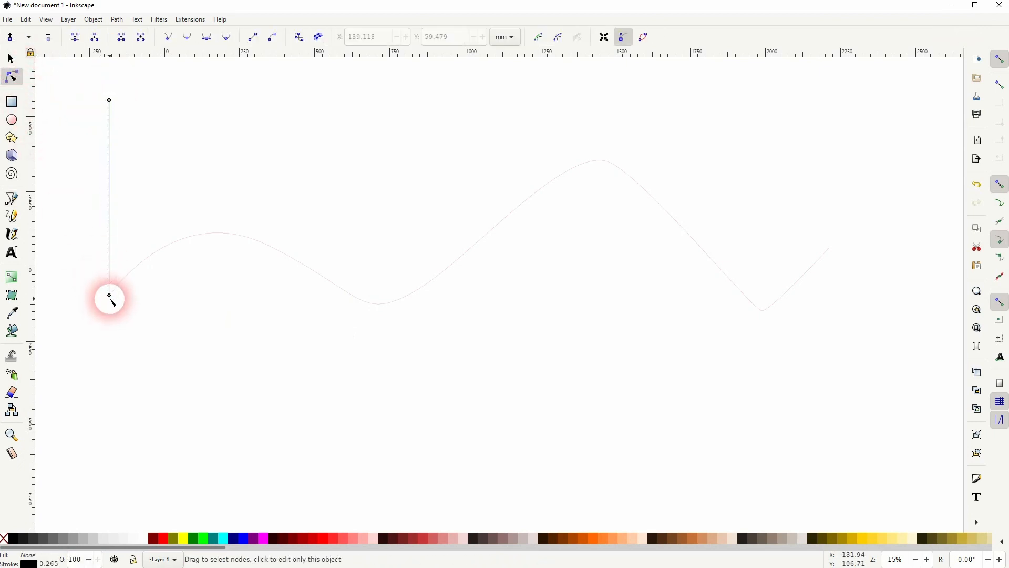
{"action": "left_click_drag", "start_coordinate": [109, 296], "coordinate": [110, 419]}
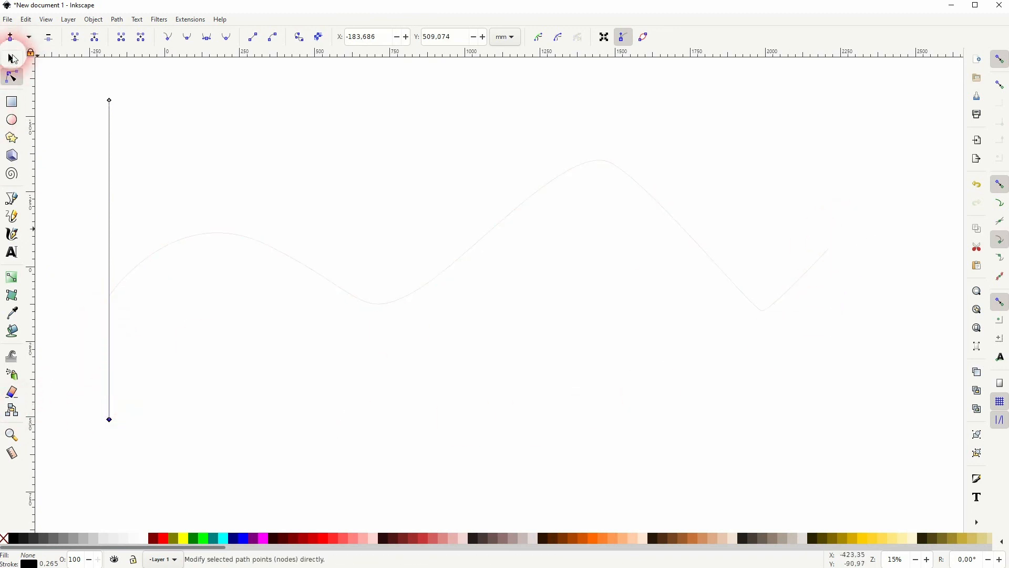
Step: Duplicate the vertical line and align the copy with the wave's right end using a temporary vertical guide
{"action": "left_click", "coordinate": [12, 58]}
{"action": "left_click", "coordinate": [123, 177]}
{"action": "left_click_drag", "start_coordinate": [113, 223], "coordinate": [851, 252]}
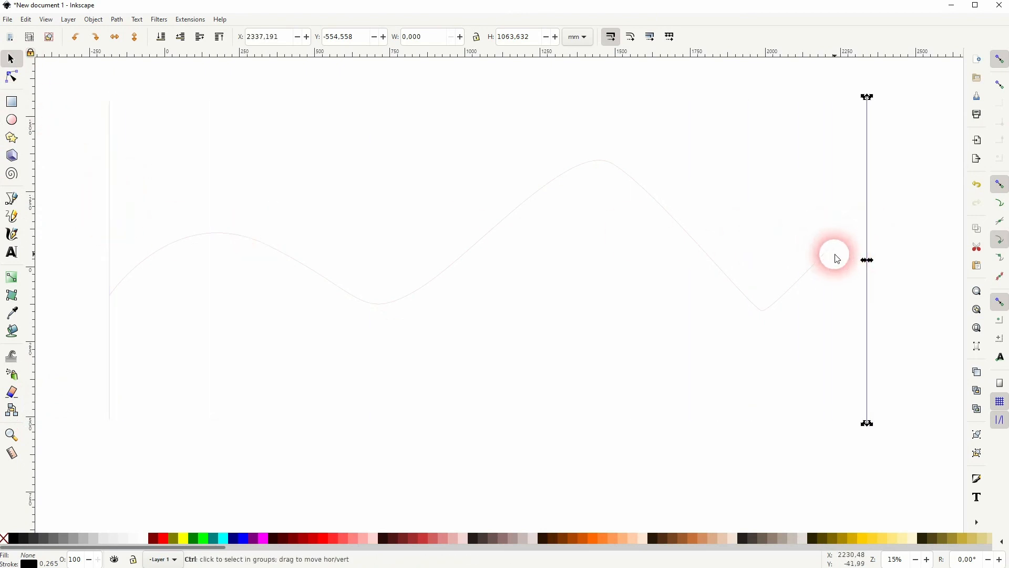
{"action": "left_click_drag", "start_coordinate": [30, 224], "coordinate": [833, 235]}
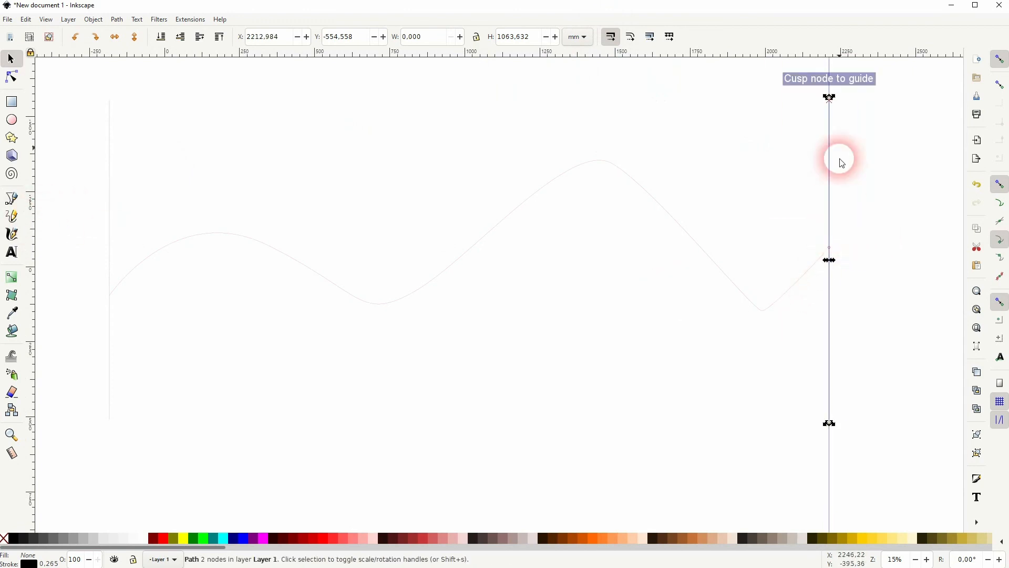
{"action": "left_click", "coordinate": [836, 78]}
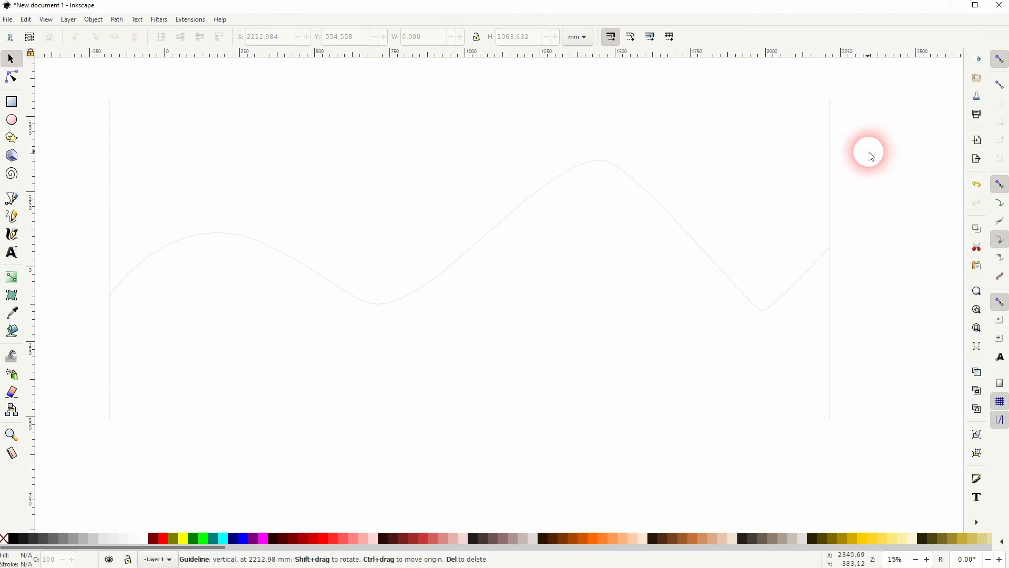
Step: Start the Interpolate extension on the two vertical end lines with live preview enabled
{"action": "left_click", "coordinate": [829, 163]}
{"action": "left_click", "coordinate": [108, 243], "text": "shift"}
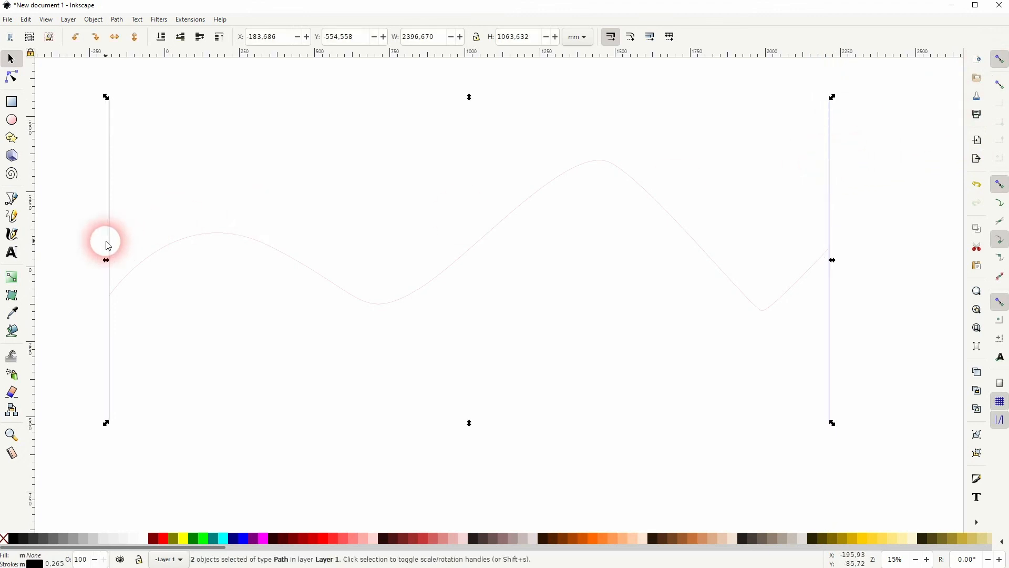
{"action": "left_click", "coordinate": [189, 20]}
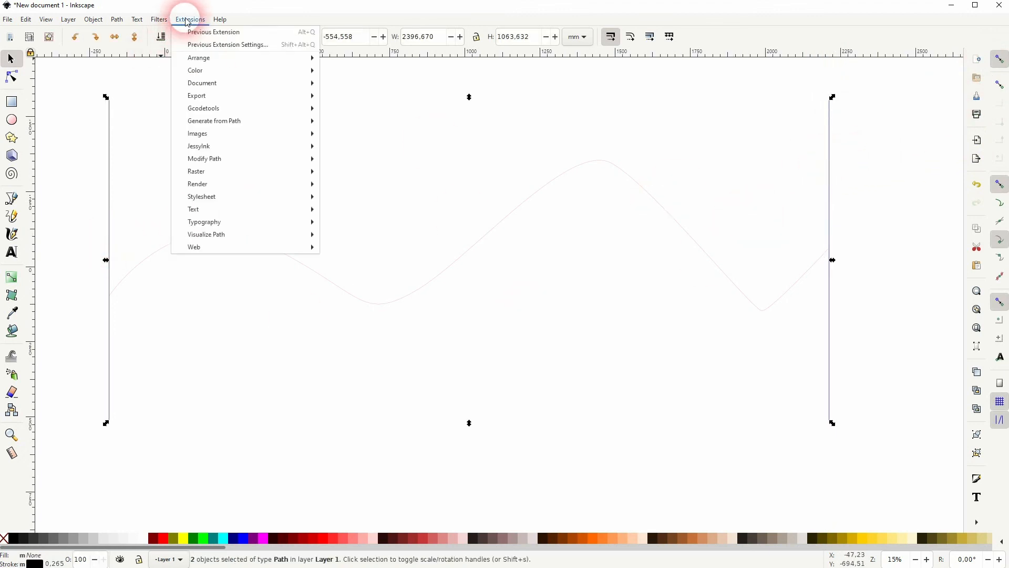
{"action": "mouse_move", "coordinate": [236, 120]}
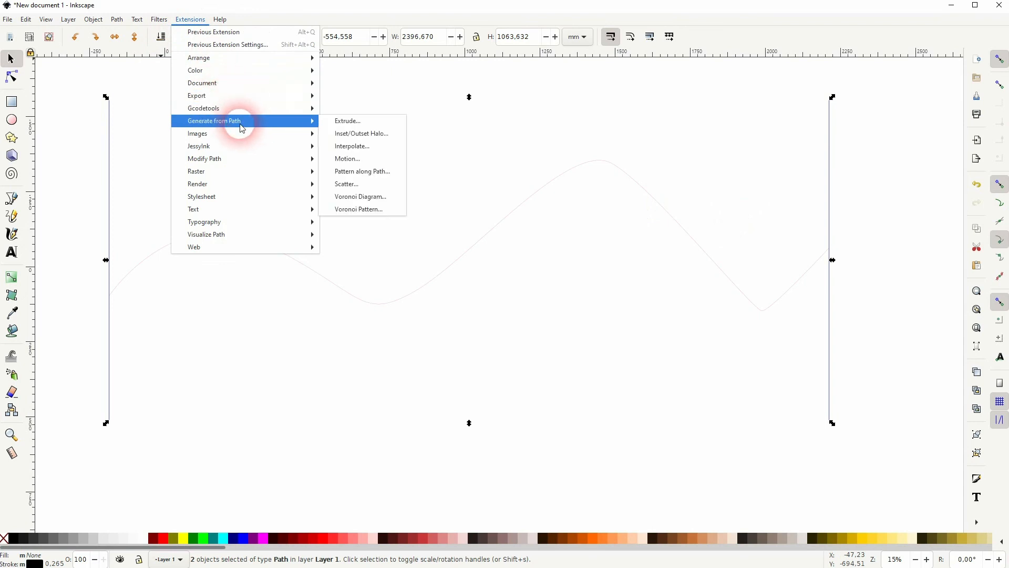
{"action": "left_click", "coordinate": [345, 148]}
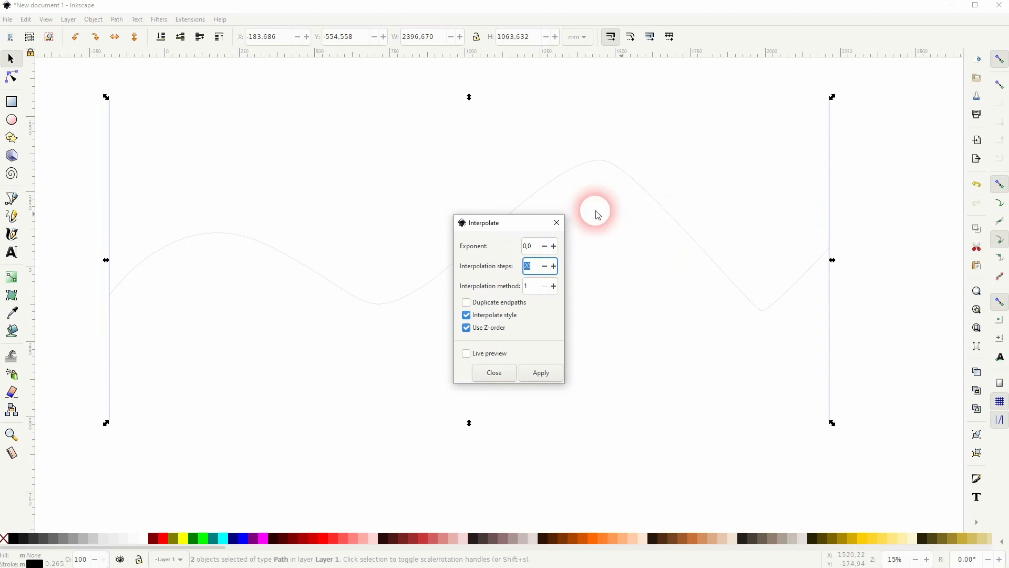
{"action": "left_click", "coordinate": [495, 355]}
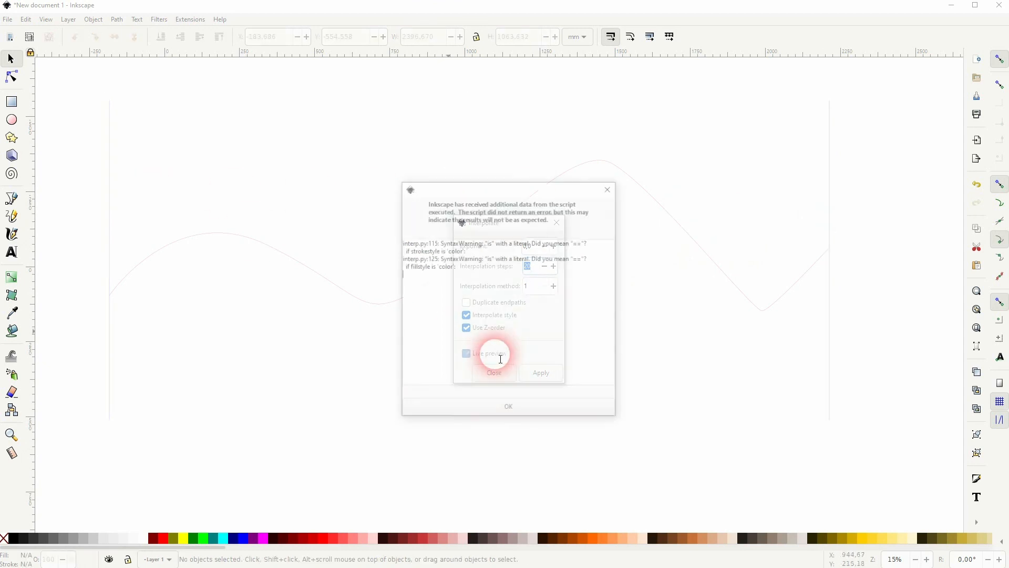
{"action": "left_click", "coordinate": [533, 411]}
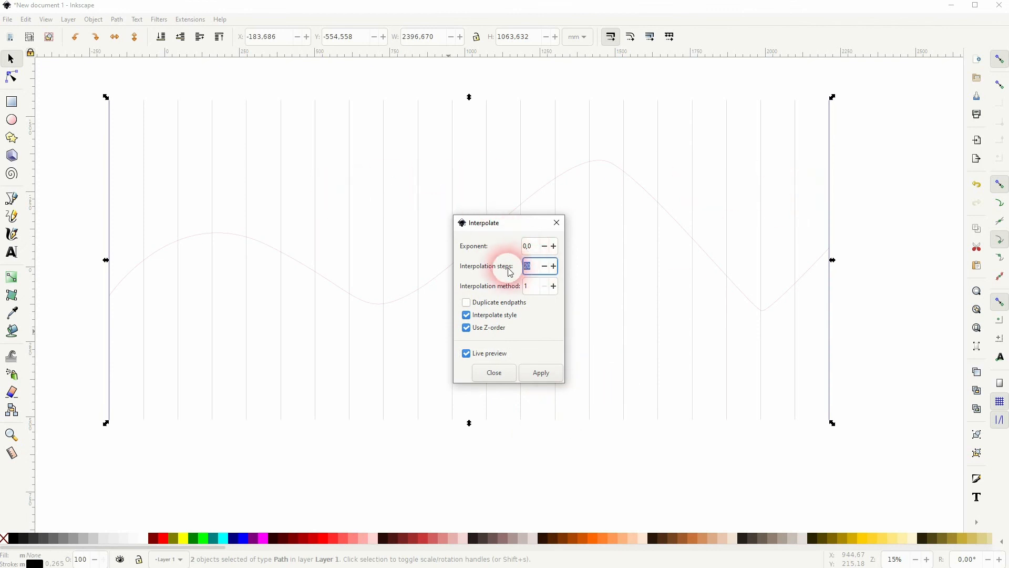
Step: Set the interpolation steps to 30 with method 1 and apply the interpolation between the vertical lines
{"action": "left_click", "coordinate": [537, 289]}
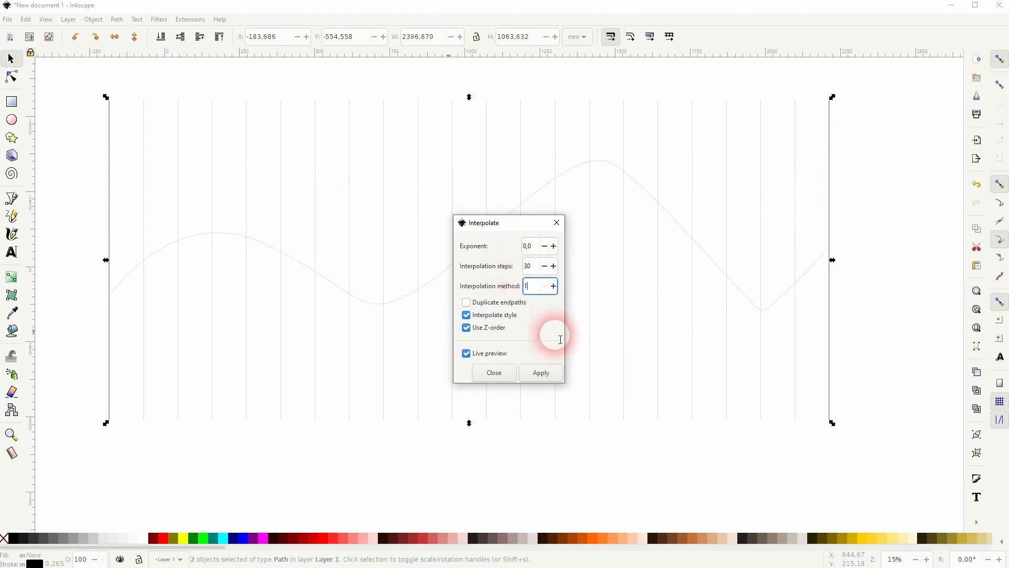
{"action": "left_click", "coordinate": [523, 411]}
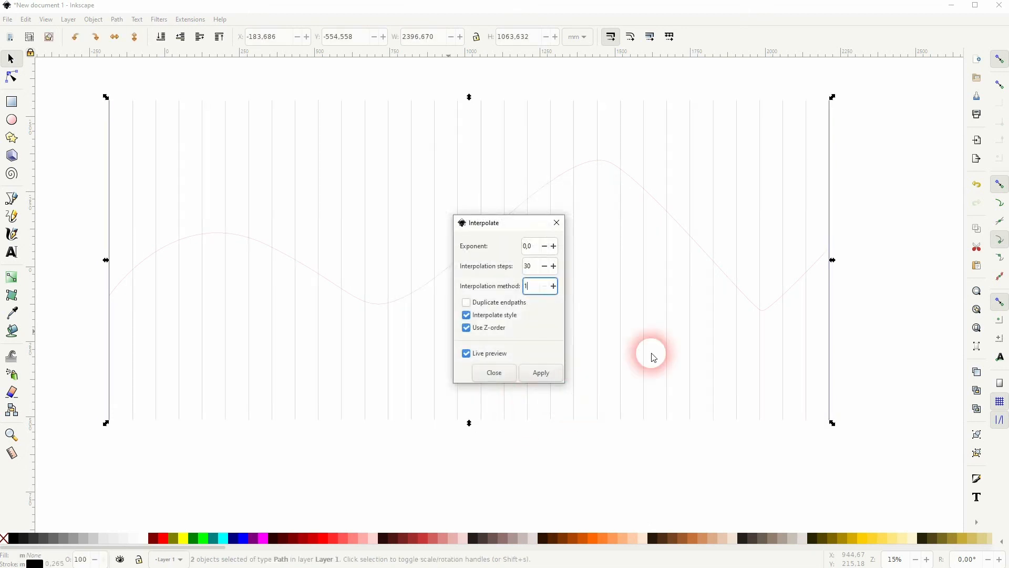
{"action": "left_click", "coordinate": [546, 371]}
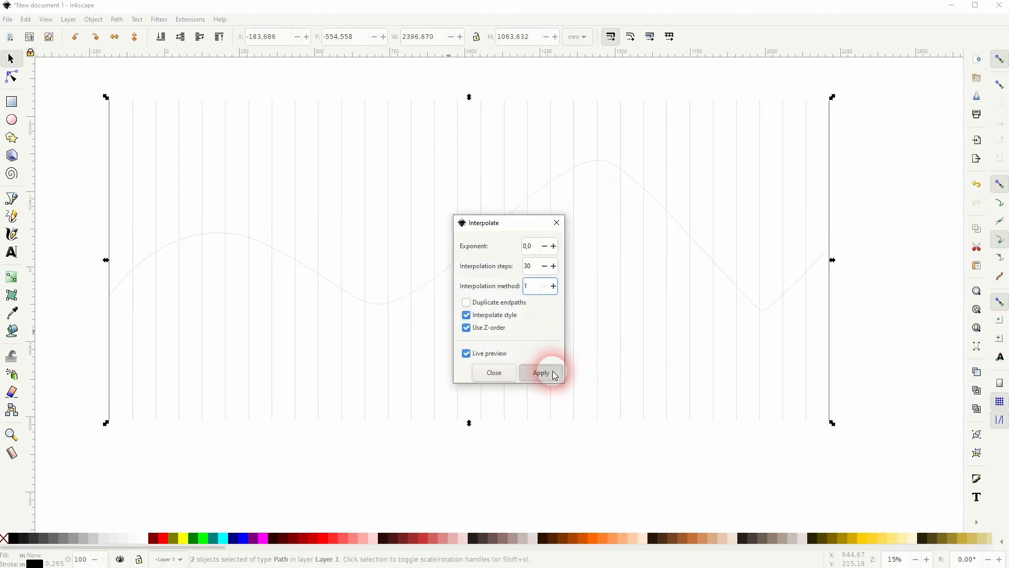
{"action": "left_click", "coordinate": [557, 226]}
{"action": "left_click", "coordinate": [879, 236]}
Step: Set the stroke width of the wave, both end lines and the interpolated lines to 5 mm
{"action": "scroll", "coordinate": [863, 235], "scroll_direction": "down", "scroll_amount": 1}
{"action": "left_click_drag", "start_coordinate": [749, 284], "coordinate": [534, 282]}
{"action": "left_click_drag", "start_coordinate": [87, 395], "coordinate": [697, 102]}
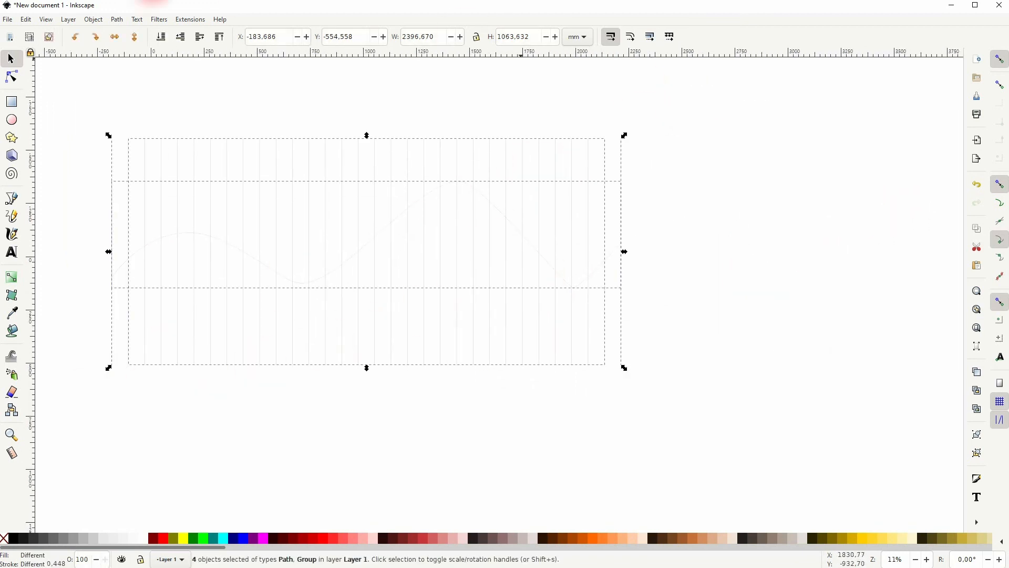
{"action": "left_click", "coordinate": [107, 17]}
{"action": "left_click", "coordinate": [105, 45]}
{"action": "left_click", "coordinate": [820, 103]}
{"action": "left_click", "coordinate": [858, 100]}
{"action": "left_click", "coordinate": [855, 79]}
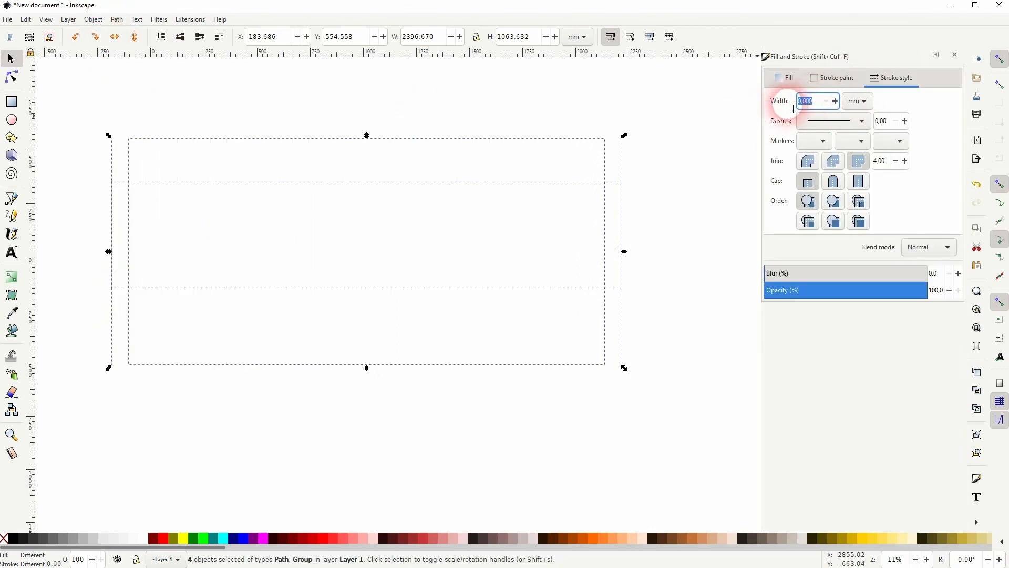
{"action": "type", "text": "5"}
{"action": "key", "text": "Return"}
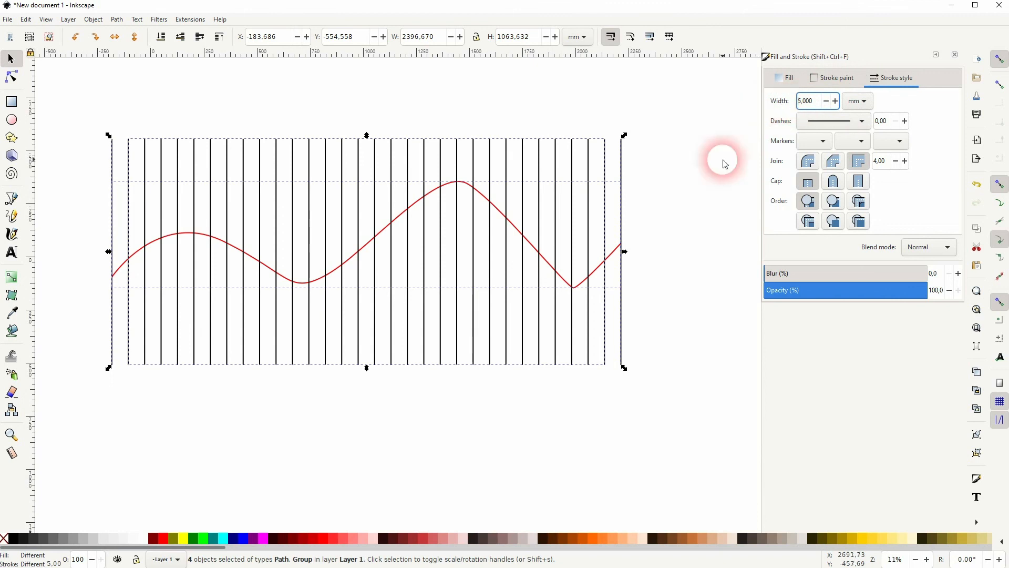
{"action": "left_click", "coordinate": [686, 249]}
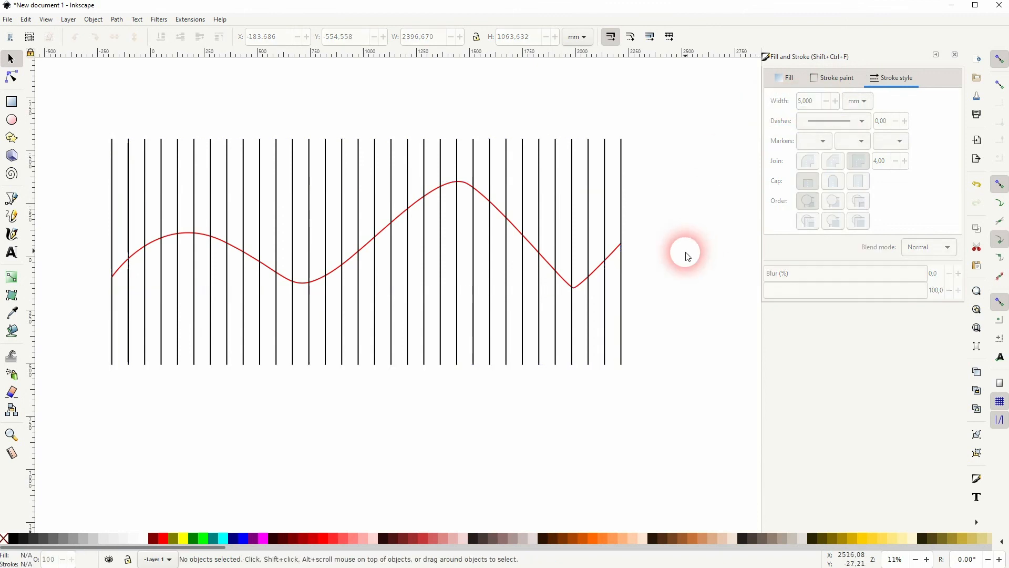
Step: Duplicate the red wave and move the copy straight down below the vertical lines by about 1071 mm
{"action": "left_click", "coordinate": [433, 192]}
{"action": "key", "text": "ctrl+d"}
{"action": "left_click_drag", "start_coordinate": [434, 196], "coordinate": [439, 424]}
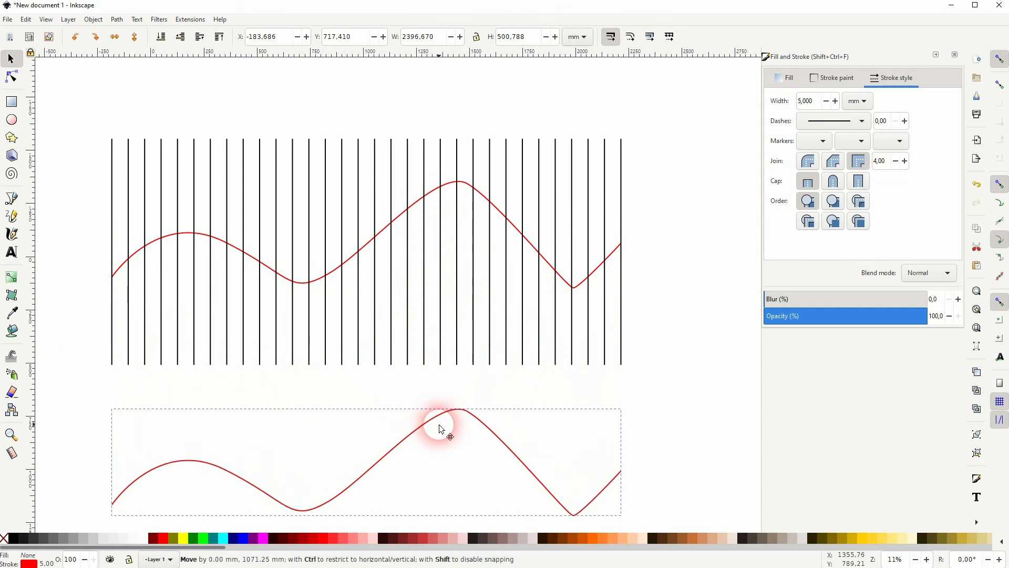
{"action": "left_click", "coordinate": [691, 351]}
Step: Ungroup the interpolated vertical lines into individual paths and check that single lines can be selected
{"action": "left_click", "coordinate": [293, 347]}
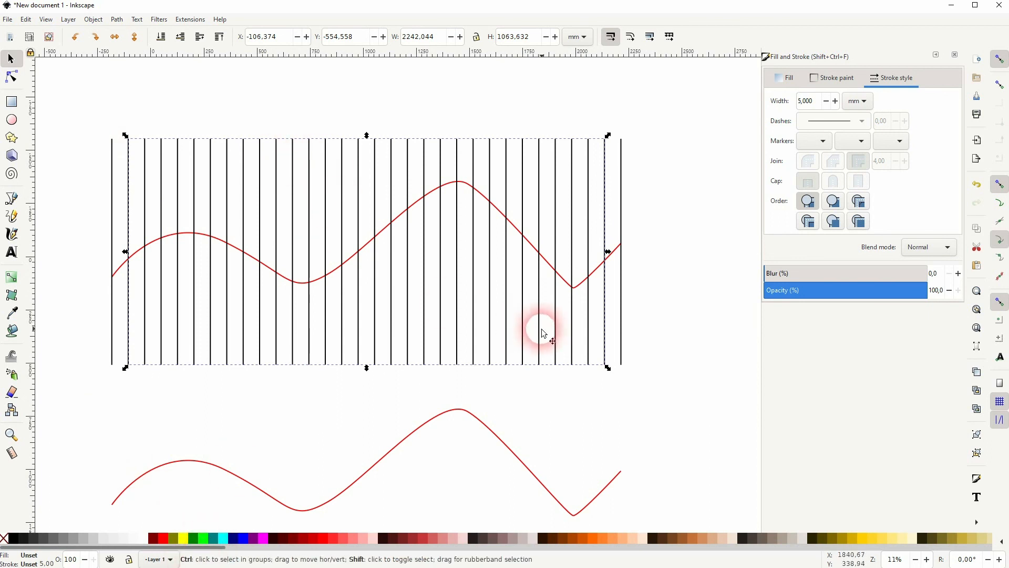
{"action": "key", "text": "ctrl+shift+g"}
{"action": "left_click", "coordinate": [685, 209]}
{"action": "left_click", "coordinate": [604, 332]}
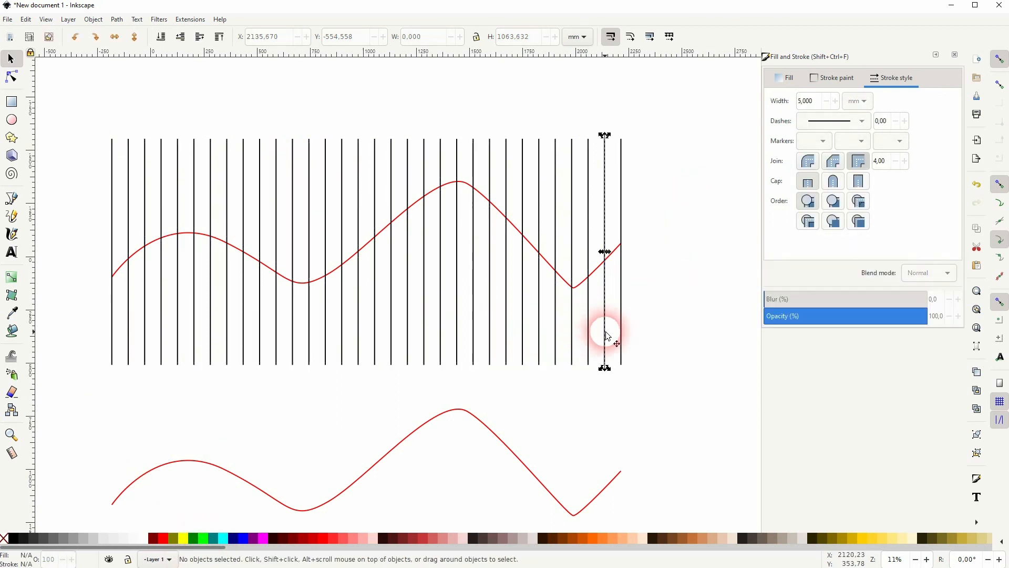
{"action": "left_click", "coordinate": [572, 328]}
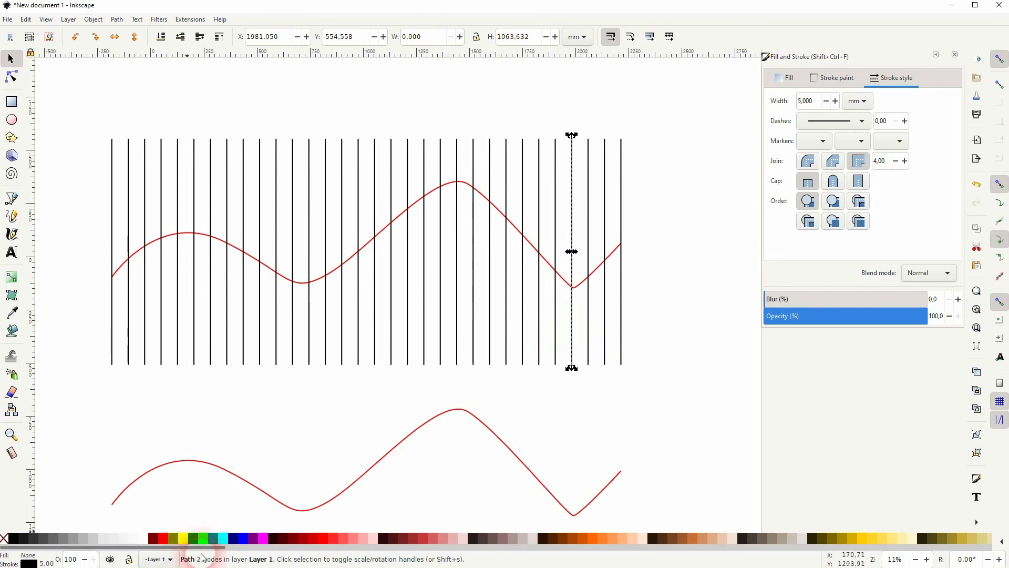
Step: Select all the vertical lines, including both end lines, and combine them into a single path
{"action": "left_click_drag", "start_coordinate": [83, 394], "coordinate": [681, 94]}
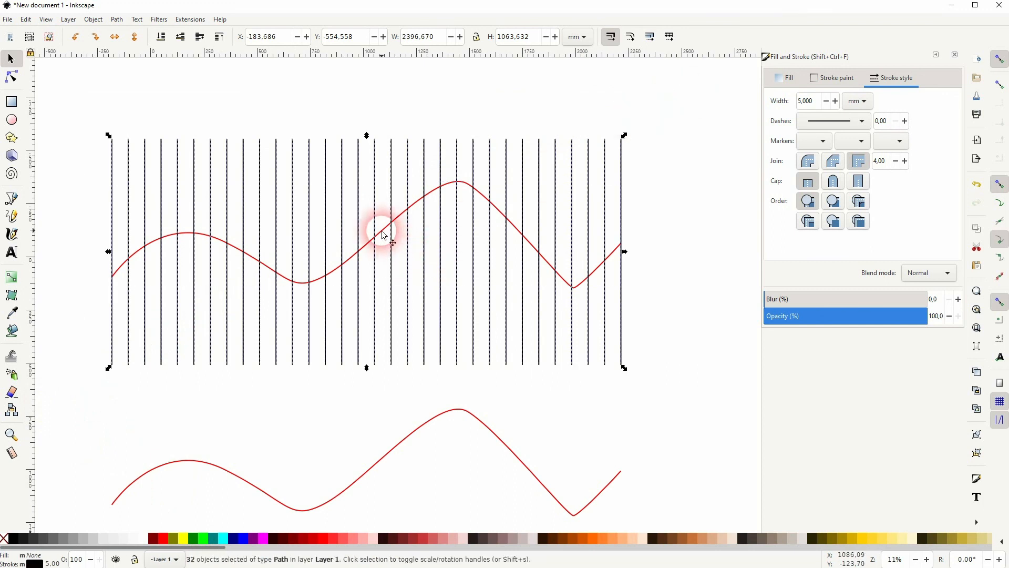
{"action": "left_click_drag", "start_coordinate": [574, 186], "coordinate": [698, 217]}
{"action": "key", "text": "ctrl+z"}
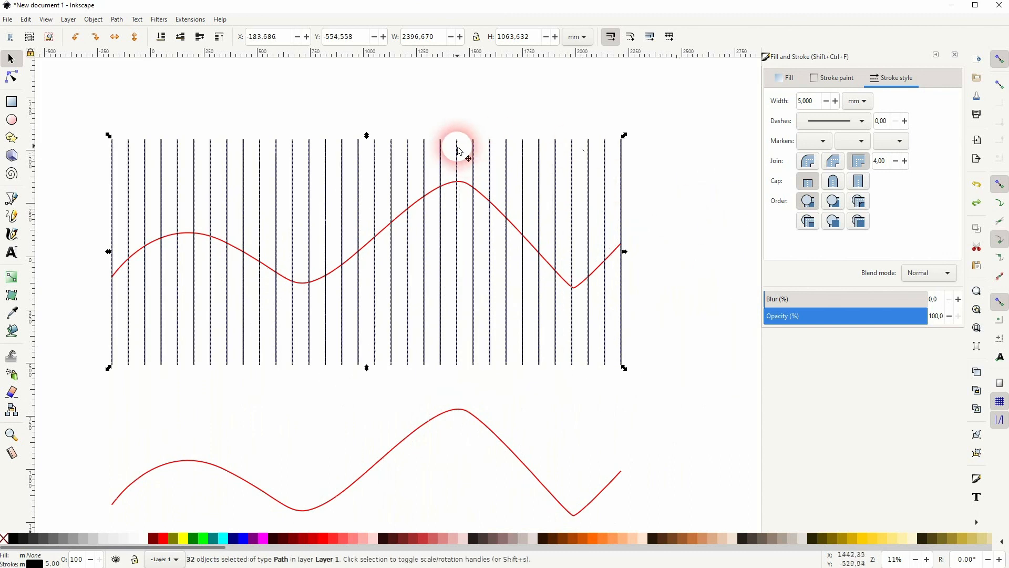
{"action": "left_click", "coordinate": [119, 21]}
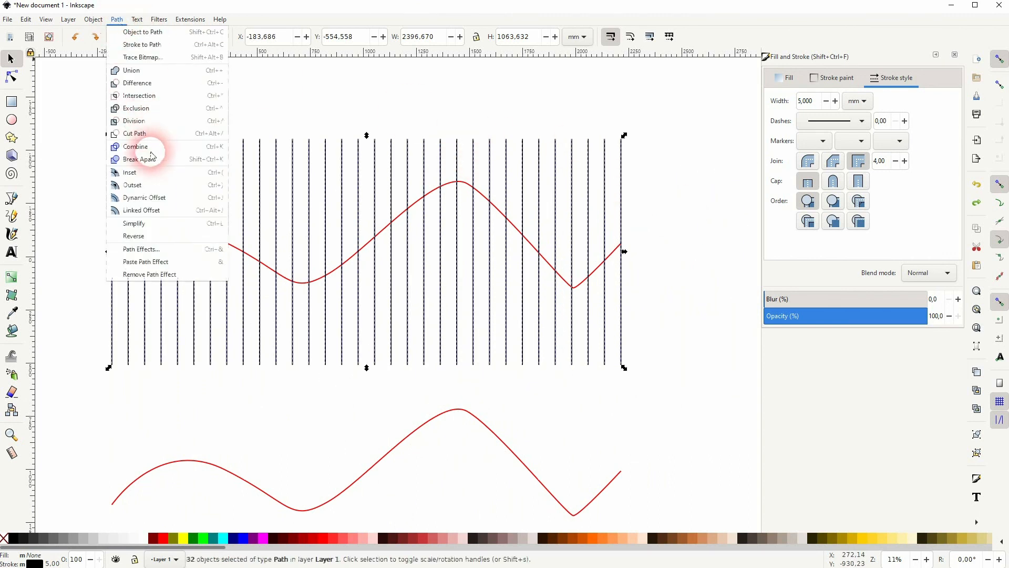
{"action": "left_click", "coordinate": [136, 147]}
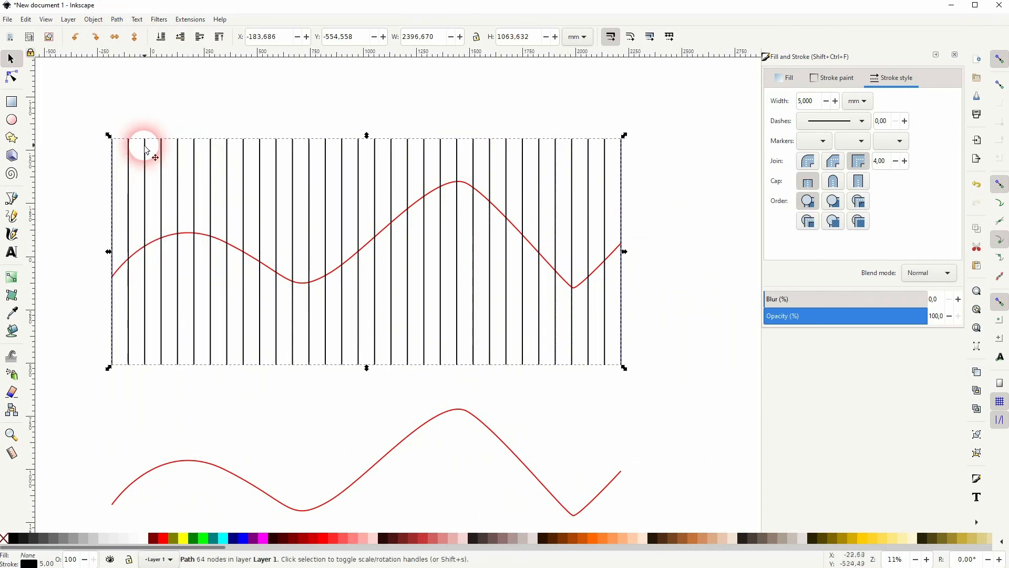
{"action": "left_click", "coordinate": [256, 97]}
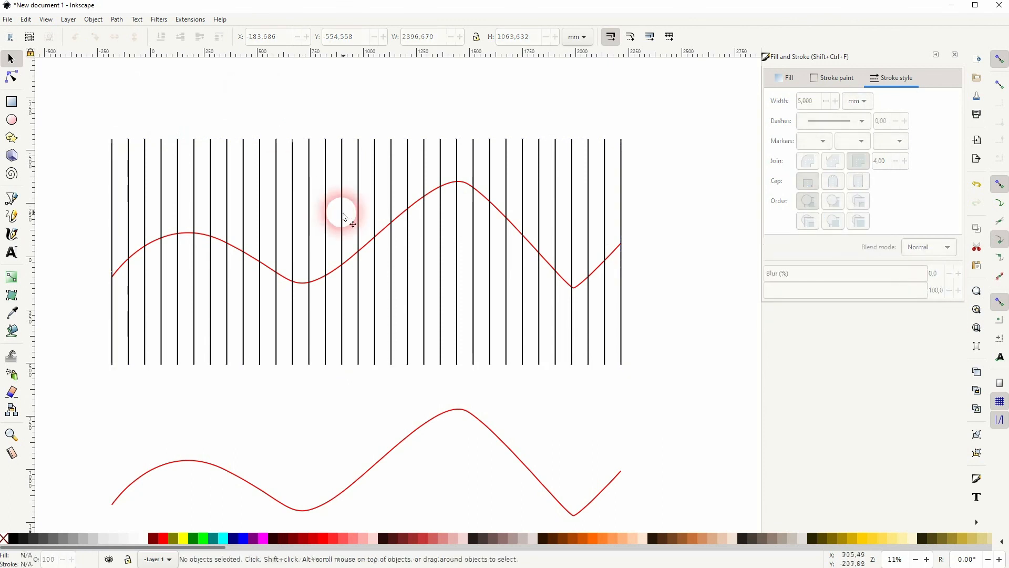
Step: Raise the upper red wave to the top of the stack and cut the combined vertical lines along it
{"action": "left_click", "coordinate": [387, 235]}
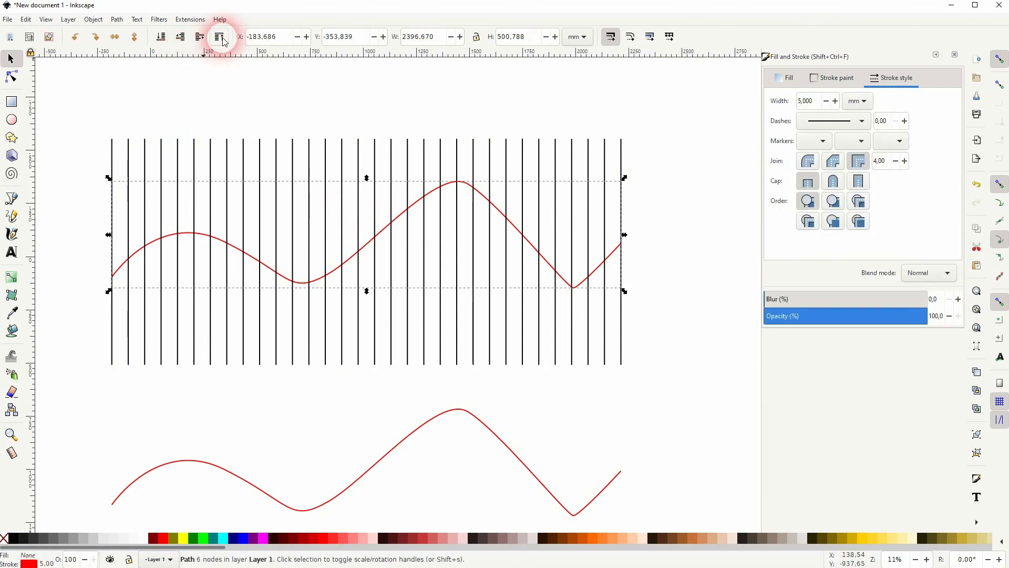
{"action": "left_click_drag", "start_coordinate": [76, 386], "coordinate": [660, 91]}
{"action": "left_click", "coordinate": [117, 19]}
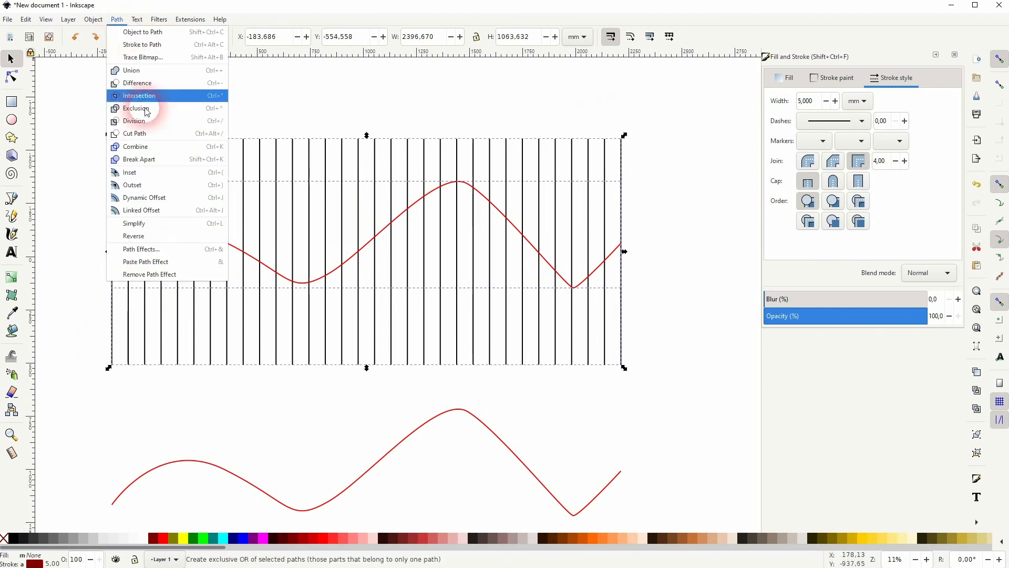
{"action": "left_click", "coordinate": [150, 135]}
{"action": "left_click", "coordinate": [252, 111]}
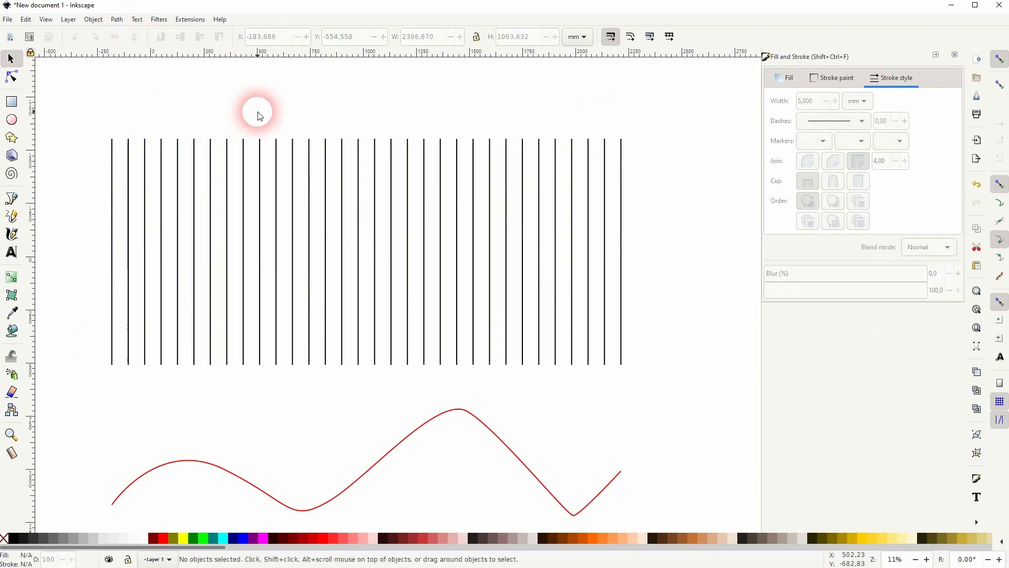
Step: Delete the segments below the cut on three of the vertical lines to the right of the middle
{"action": "left_click", "coordinate": [555, 320]}
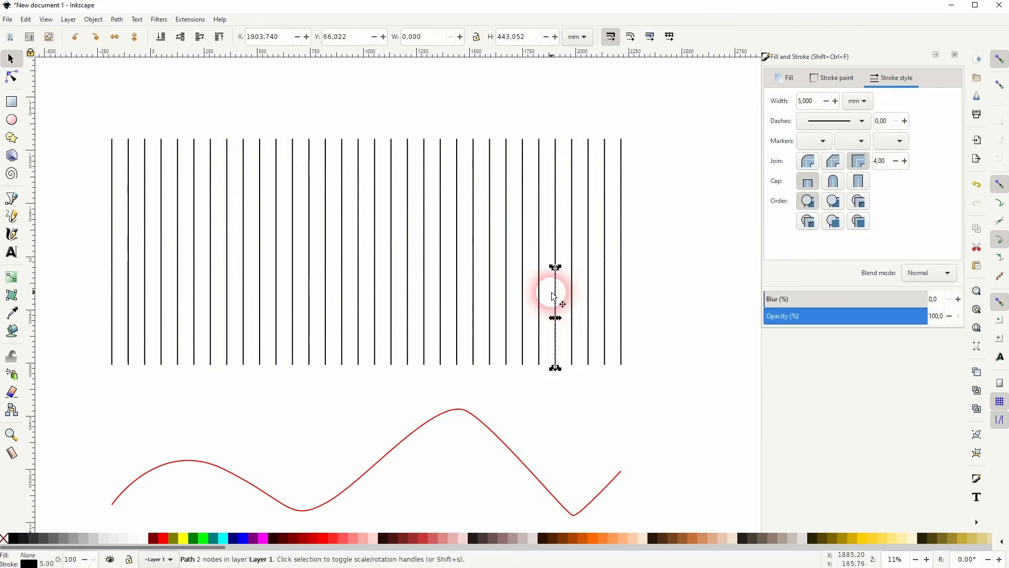
{"action": "key", "text": "Delete"}
{"action": "left_click", "coordinate": [540, 307]}
{"action": "key", "text": "Delete"}
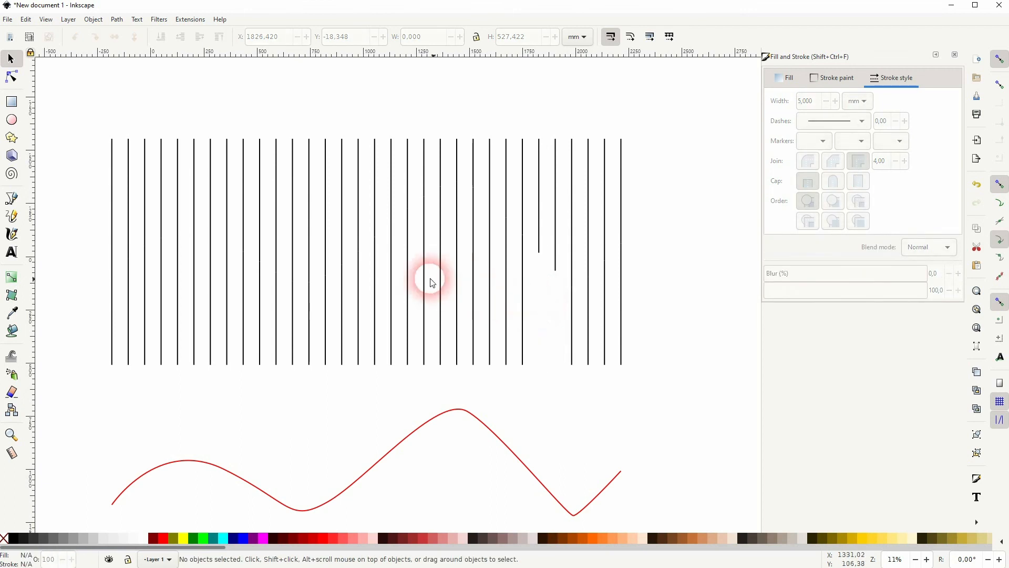
{"action": "left_click", "coordinate": [408, 289]}
{"action": "key", "text": "Delete"}
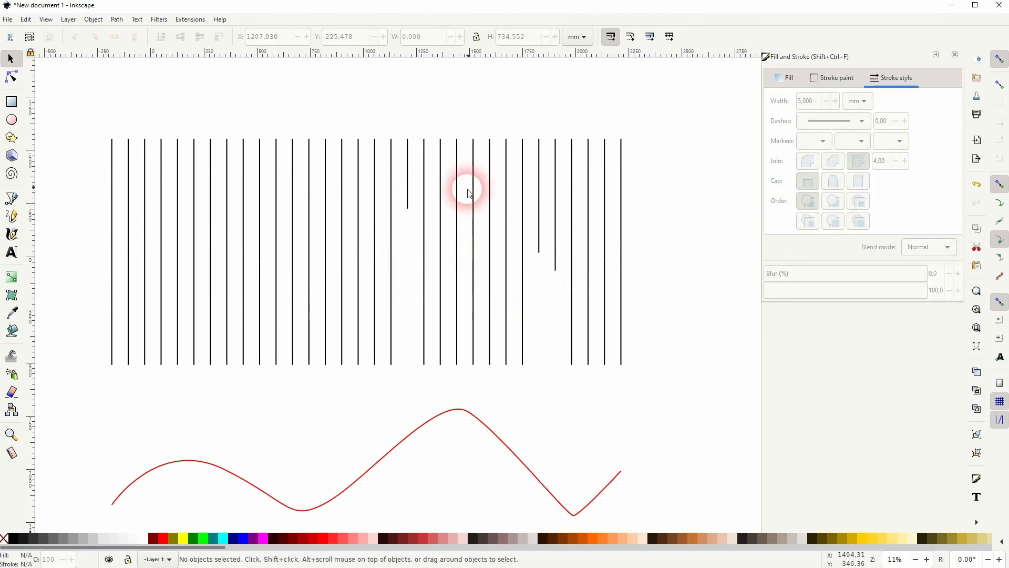
Step: Try moving the red wave copy up onto the cut line ends, and undo back to the uncut lines
{"action": "left_click_drag", "start_coordinate": [311, 509], "coordinate": [327, 280]}
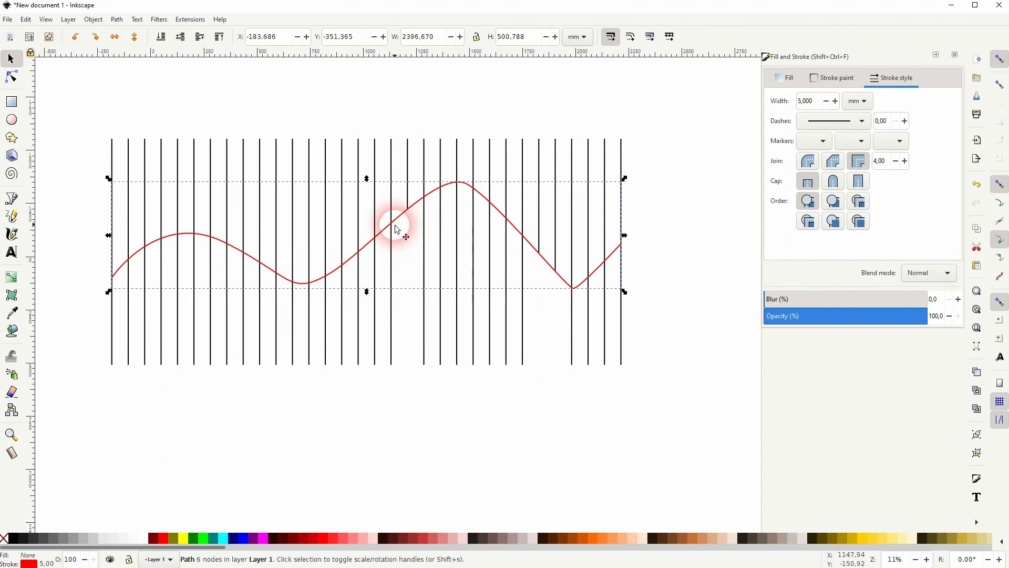
{"action": "left_click_drag", "start_coordinate": [422, 228], "coordinate": [537, 336]}
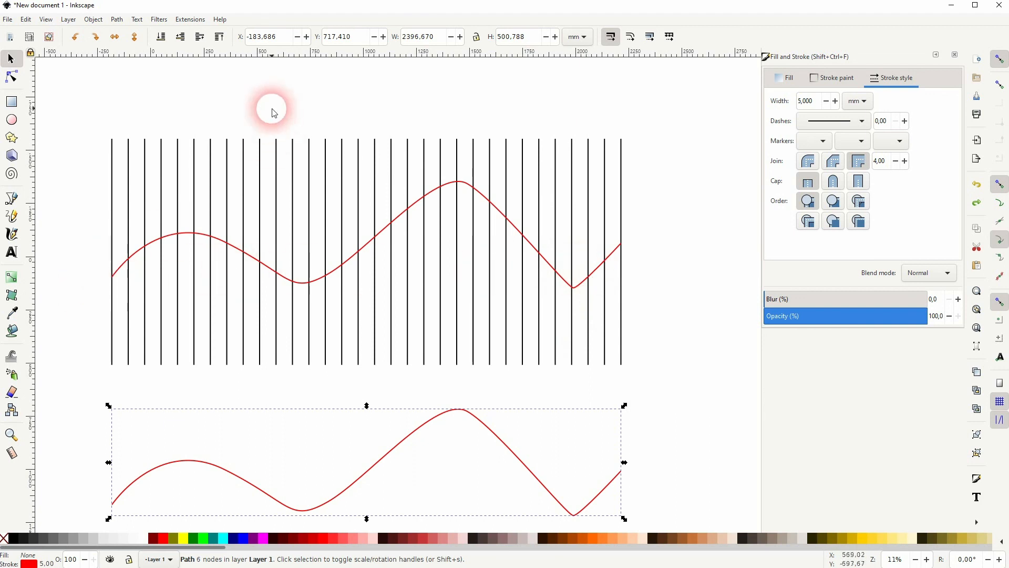
Step: Add a horizontal guide through the upper wave's left end node and cut the combined vertical lines with that wave
{"action": "left_click_drag", "start_coordinate": [259, 59], "coordinate": [232, 286]}
{"action": "left_click_drag", "start_coordinate": [63, 391], "coordinate": [672, 117]}
{"action": "left_click", "coordinate": [117, 19]}
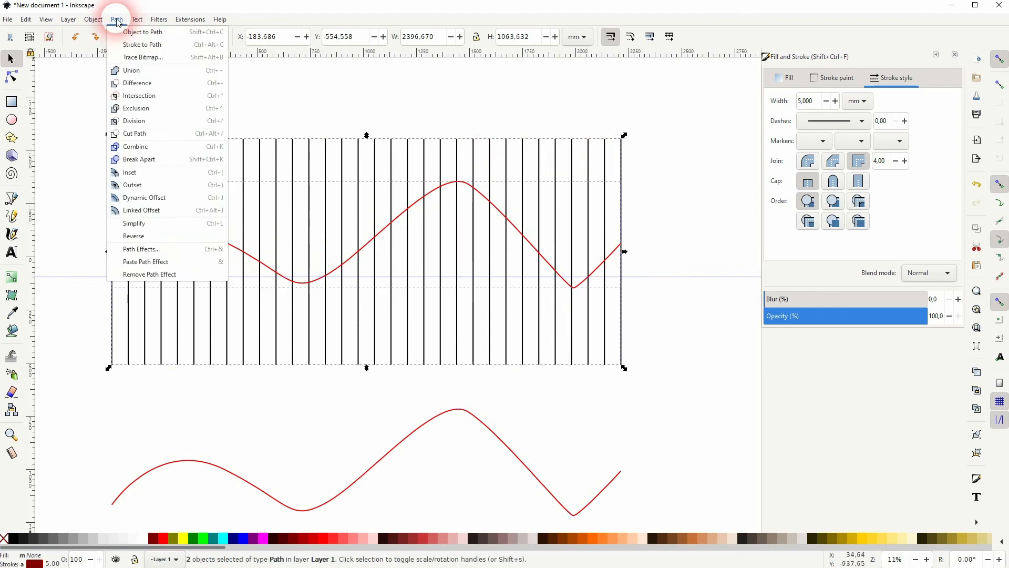
{"action": "left_click", "coordinate": [142, 134]}
{"action": "left_click", "coordinate": [421, 97]}
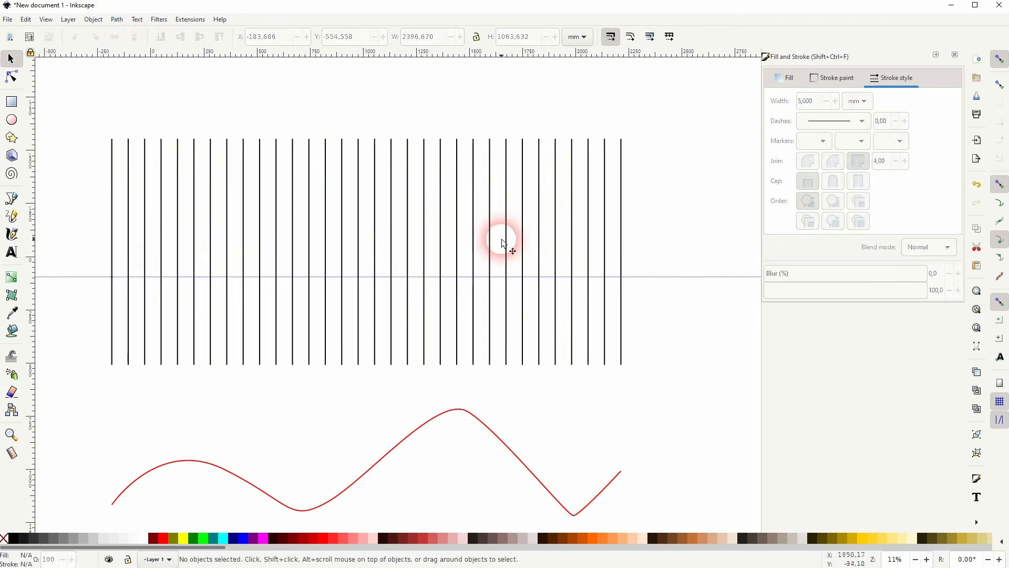
Step: Delete the segments below the cut on the three rightmost vertical lines
{"action": "left_click", "coordinate": [613, 349]}
{"action": "key", "text": "Delete"}
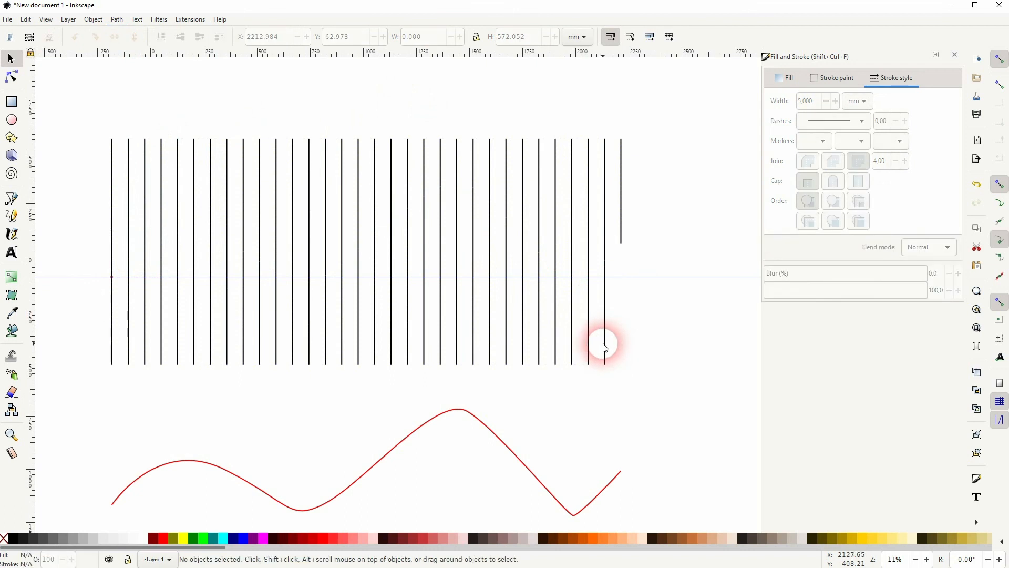
{"action": "left_click", "coordinate": [593, 343]}
{"action": "key", "text": "Delete"}
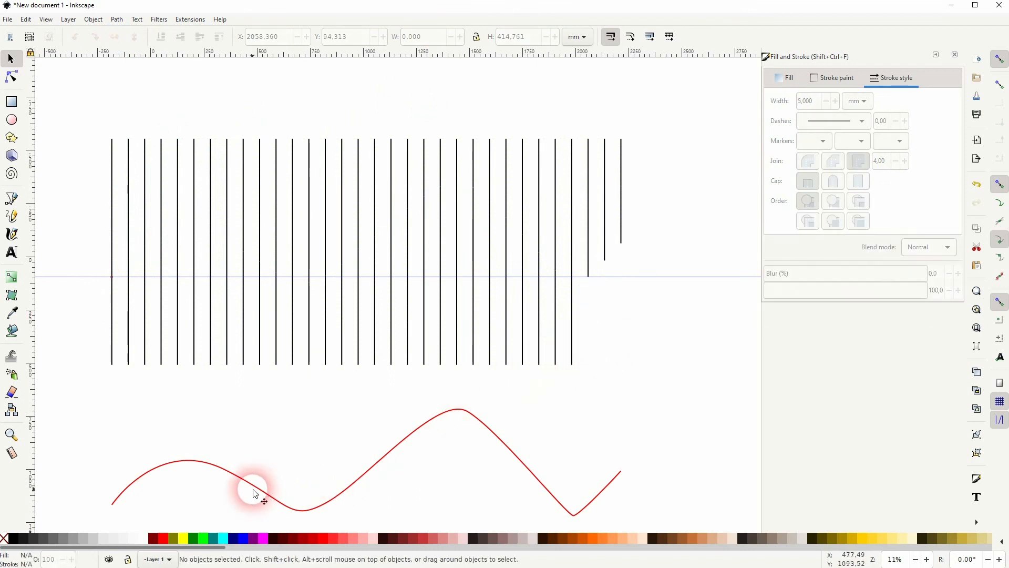
Step: Move the red wave copy straight up until its left end node snaps to the horizontal guide on the first line
{"action": "mouse_move", "coordinate": [173, 469]}
{"action": "left_mouse_down"}
{"action": "mouse_move", "coordinate": [187, 378]}
{"action": "mouse_move", "coordinate": [184, 238]}
{"action": "left_mouse_up"}
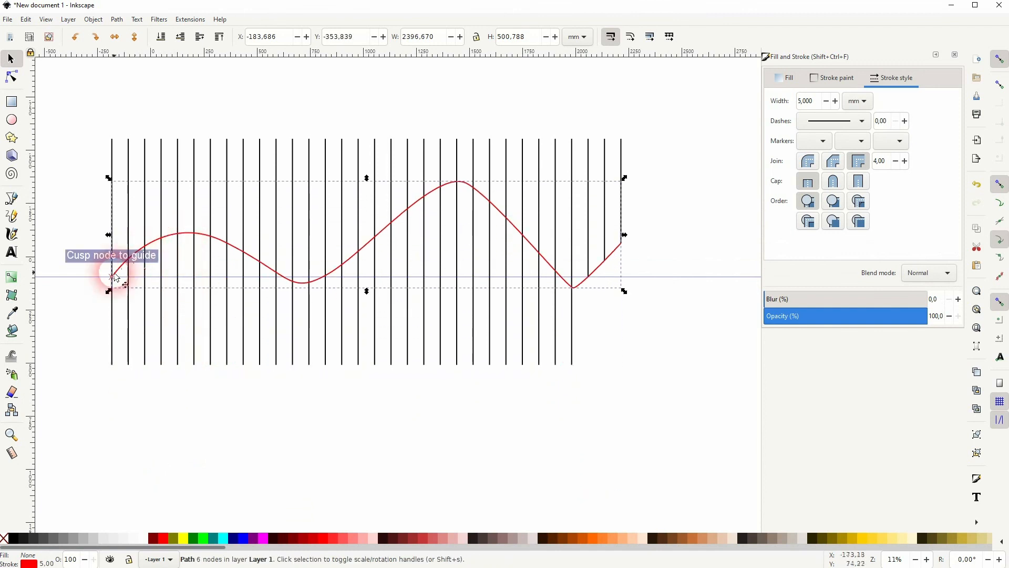
{"action": "left_click", "coordinate": [456, 420]}
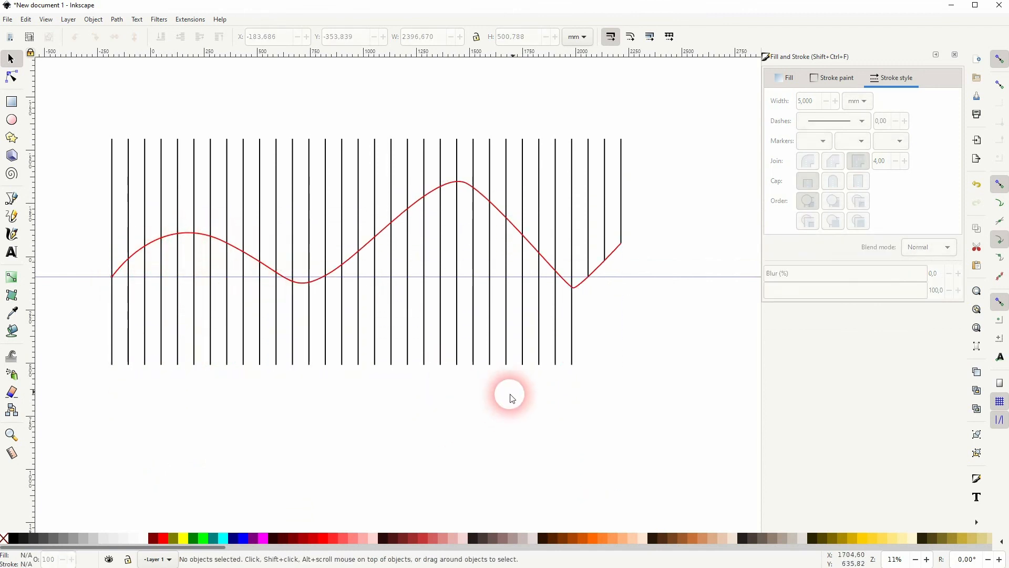
Step: Delete all remaining line segments below the red wave and remove the horizontal guide
{"action": "left_click_drag", "start_coordinate": [83, 384], "coordinate": [613, 174]}
{"action": "key", "text": "Delete"}
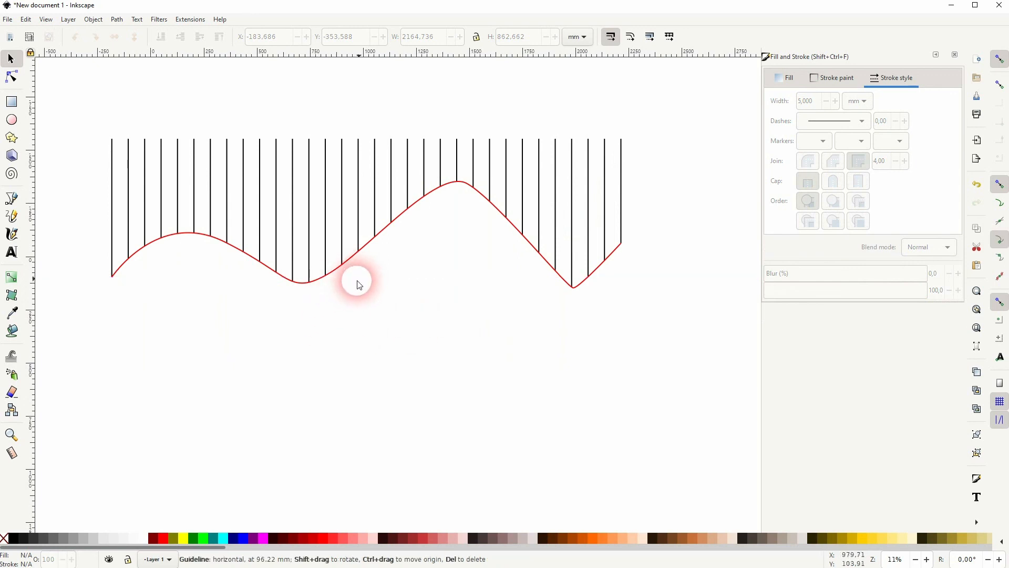
Step: Select all the vertical lines without the red wave, test-move them downward and undo that move
{"action": "mouse_move", "coordinate": [74, 294]}
{"action": "left_mouse_down"}
{"action": "mouse_move", "coordinate": [315, 153]}
{"action": "mouse_move", "coordinate": [673, 55]}
{"action": "left_mouse_up"}
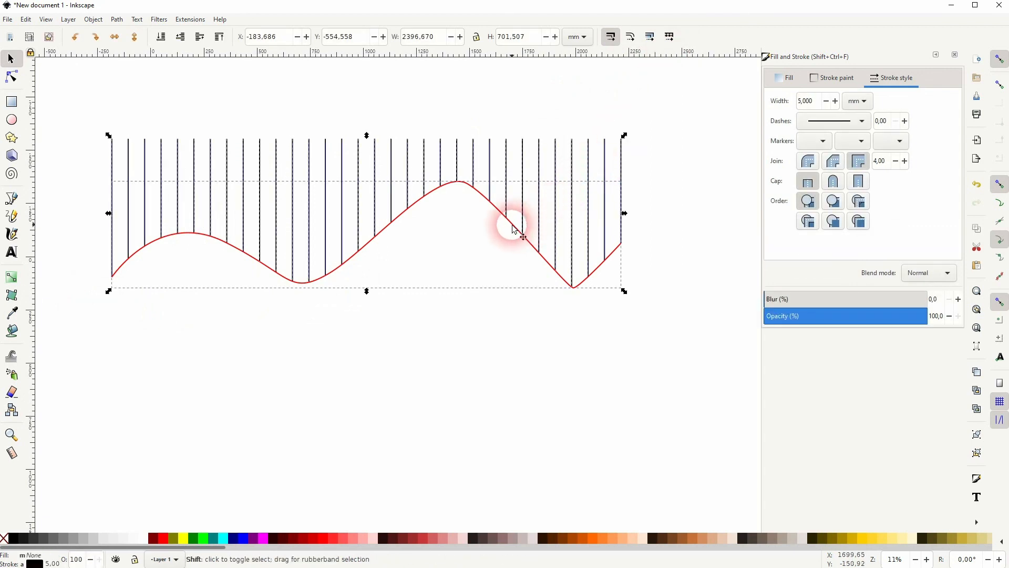
{"action": "left_click_drag", "start_coordinate": [523, 198], "coordinate": [520, 342]}
{"action": "key", "text": "ctrl+z"}
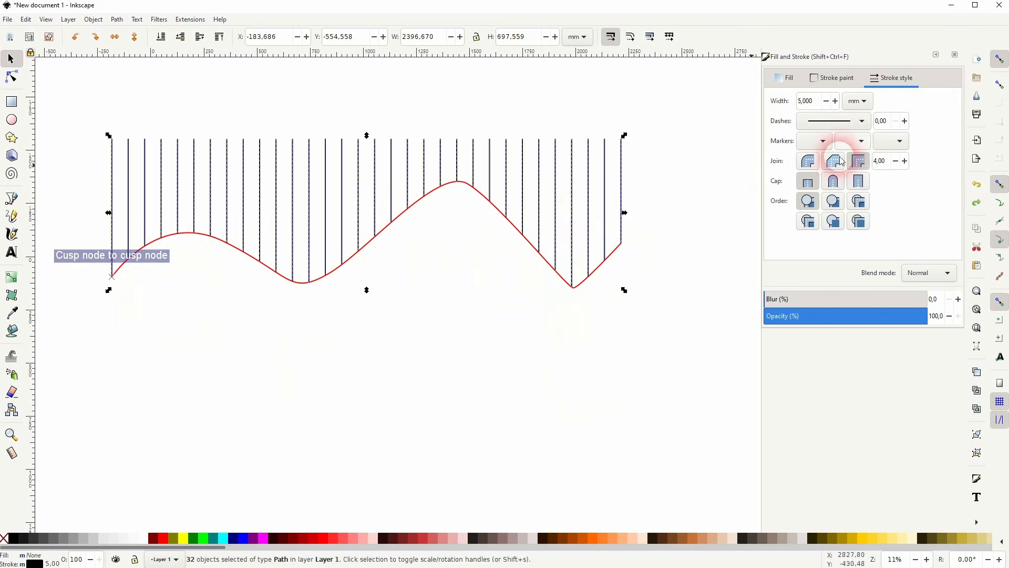
Step: Give the vertical lines an arrowhead start marker pointing at the wave and set their stroke width to 3 mm
{"action": "left_click", "coordinate": [812, 141]}
{"action": "left_click", "coordinate": [822, 172]}
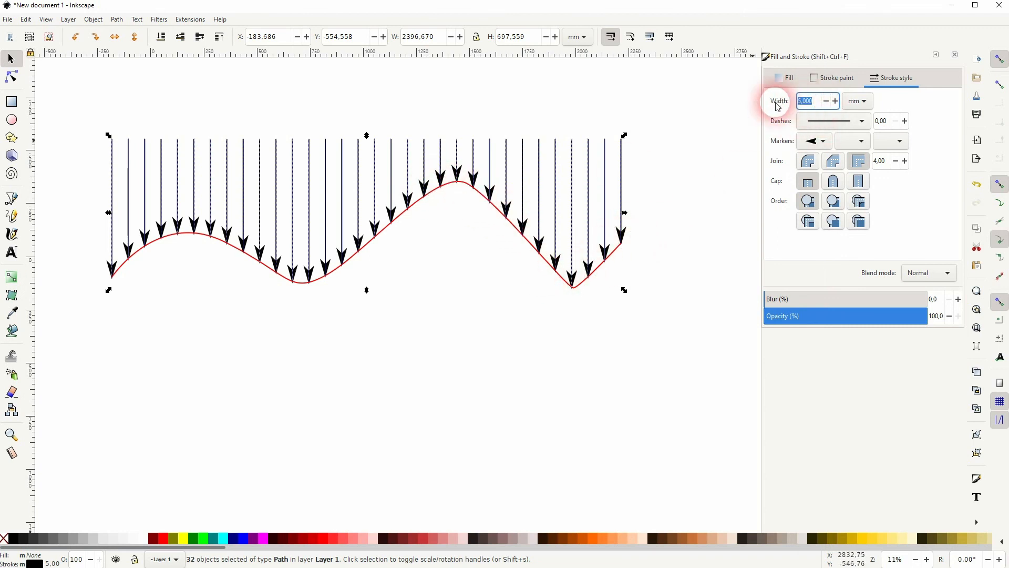
{"action": "key", "text": "Return"}
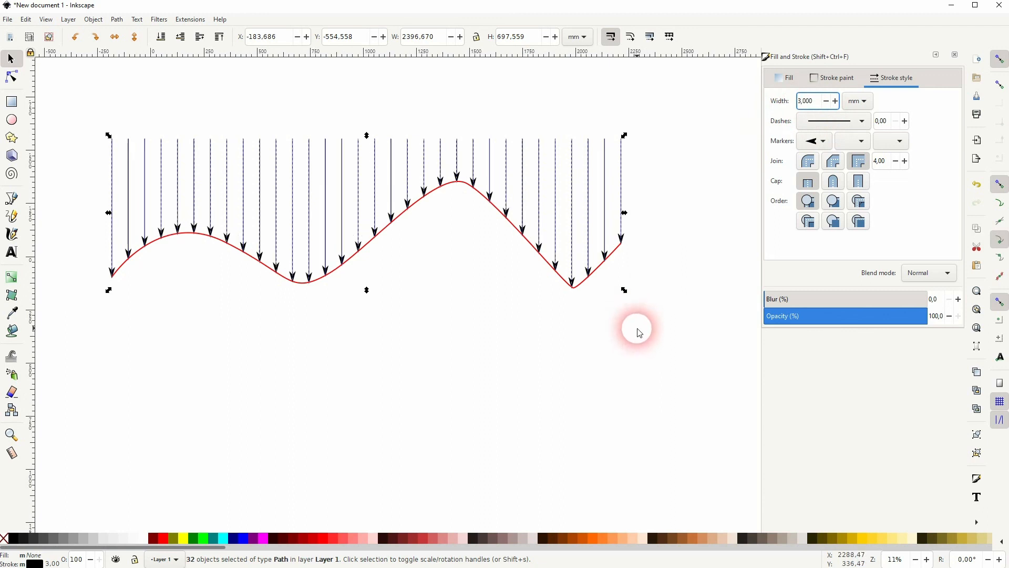
{"action": "left_click", "coordinate": [608, 371]}
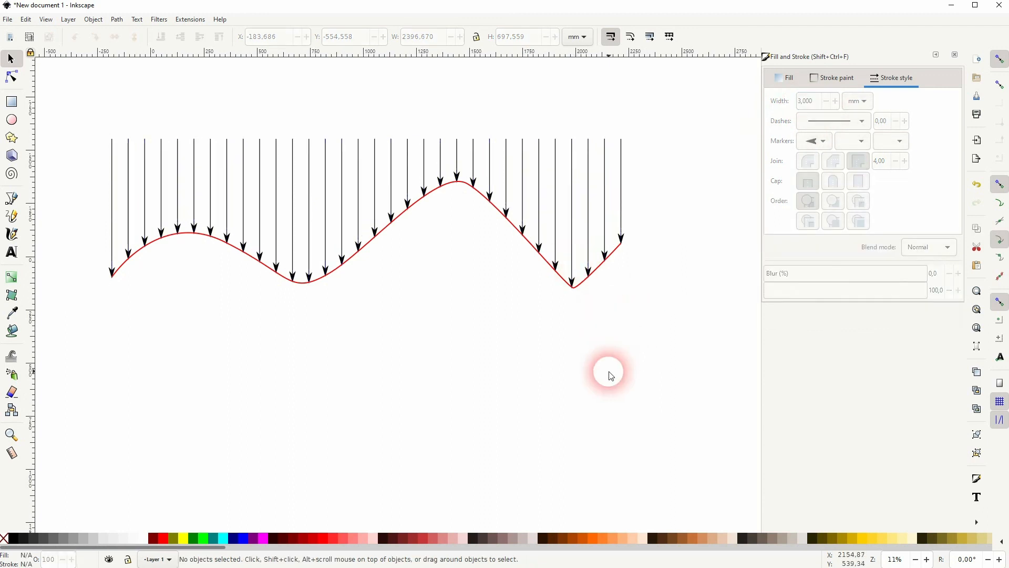
Step: Inspect where the arrow tips meet the red wave and select all the arrow lines without the wave
{"action": "scroll", "coordinate": [295, 284], "scroll_direction": "up", "scroll_amount": 10}
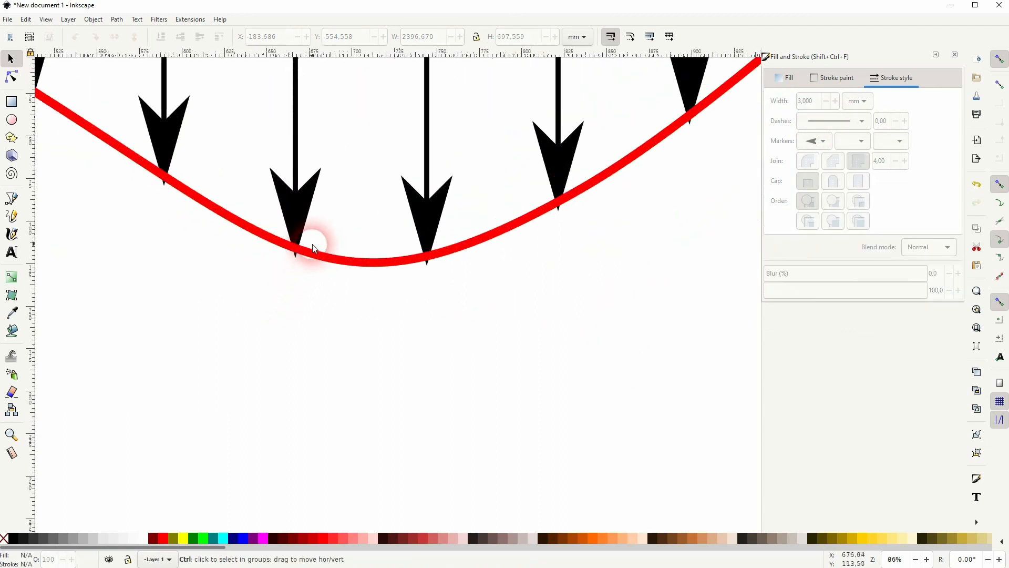
{"action": "scroll", "coordinate": [244, 260], "scroll_direction": "down", "scroll_amount": 4}
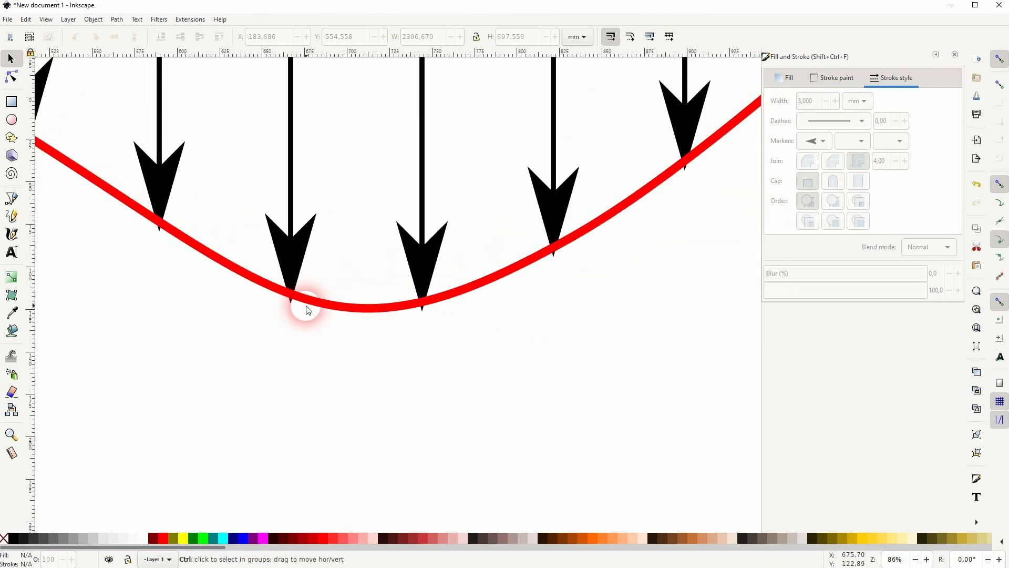
{"action": "left_click", "coordinate": [288, 254]}
{"action": "scroll", "coordinate": [288, 254], "scroll_direction": "down", "scroll_amount": 6}
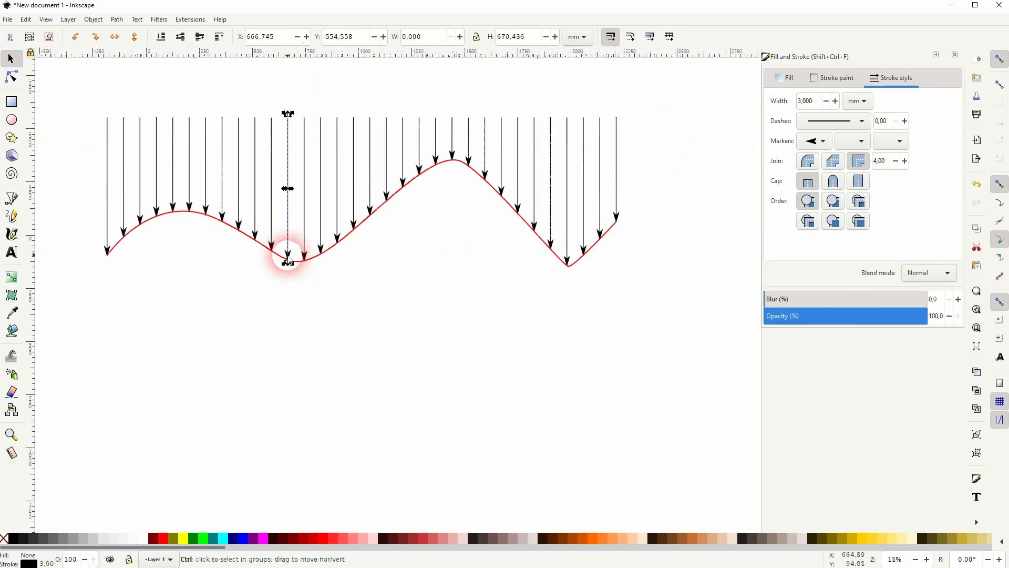
{"action": "left_click_drag", "start_coordinate": [78, 247], "coordinate": [115, 256]}
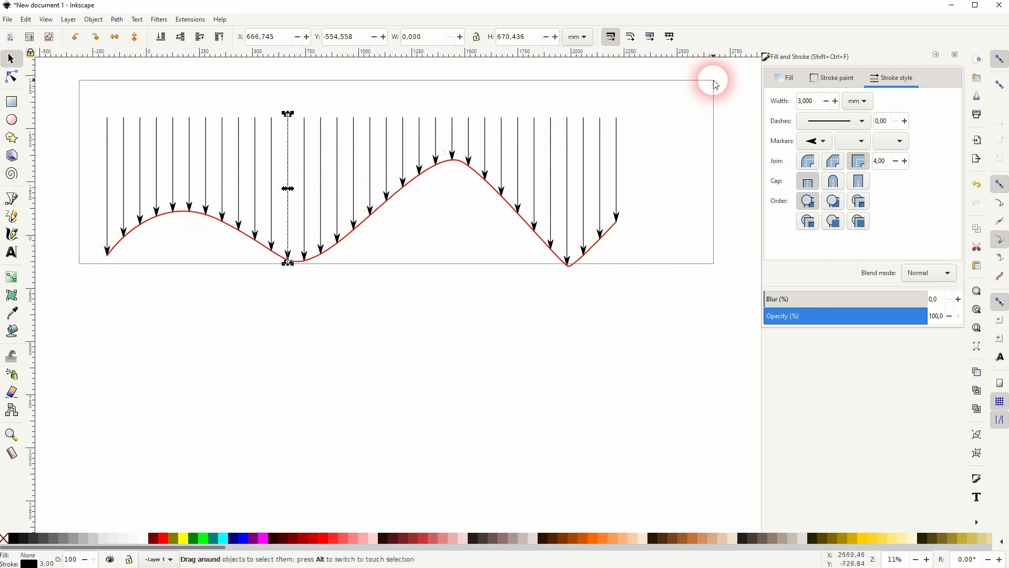
{"action": "left_click_drag", "start_coordinate": [61, 294], "coordinate": [680, 75]}
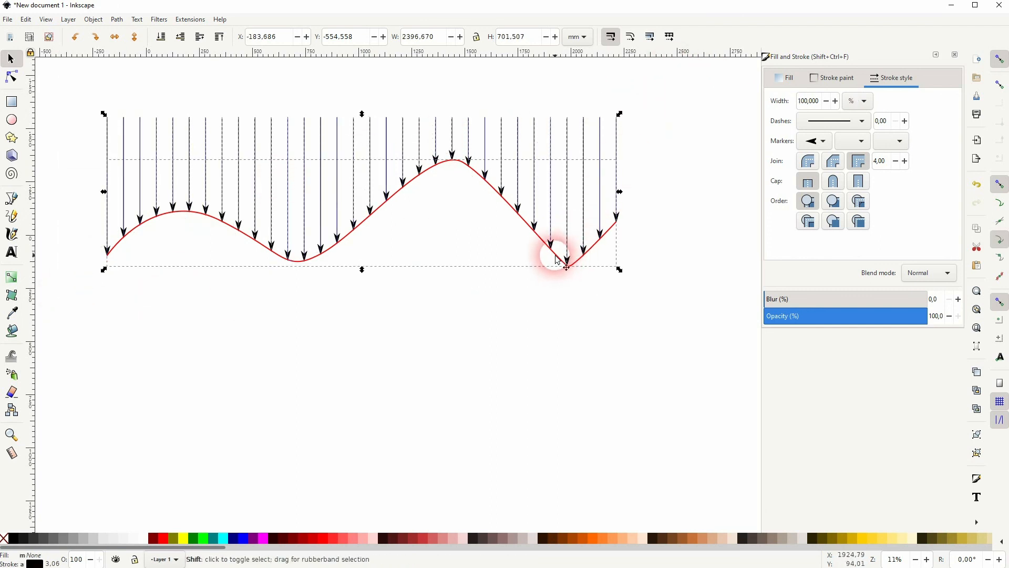
{"action": "left_click", "coordinate": [558, 259], "text": "shift"}
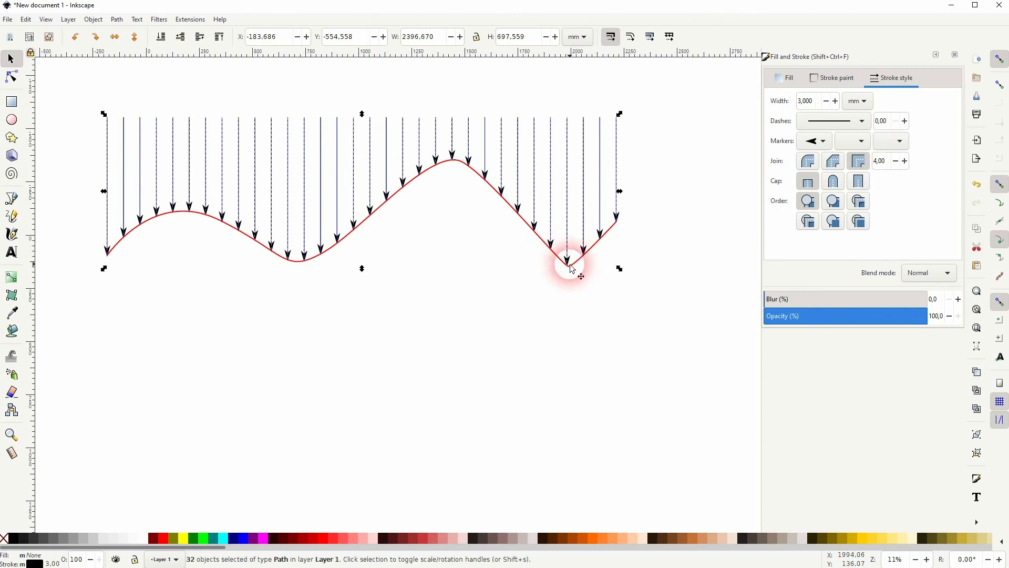
Step: Nudge the arrow lines up by about 8 mm so their tips just touch the upper edge of the red wave
{"action": "scroll", "coordinate": [299, 247], "scroll_direction": "up", "scroll_amount": 8, "text": "ctrl"}
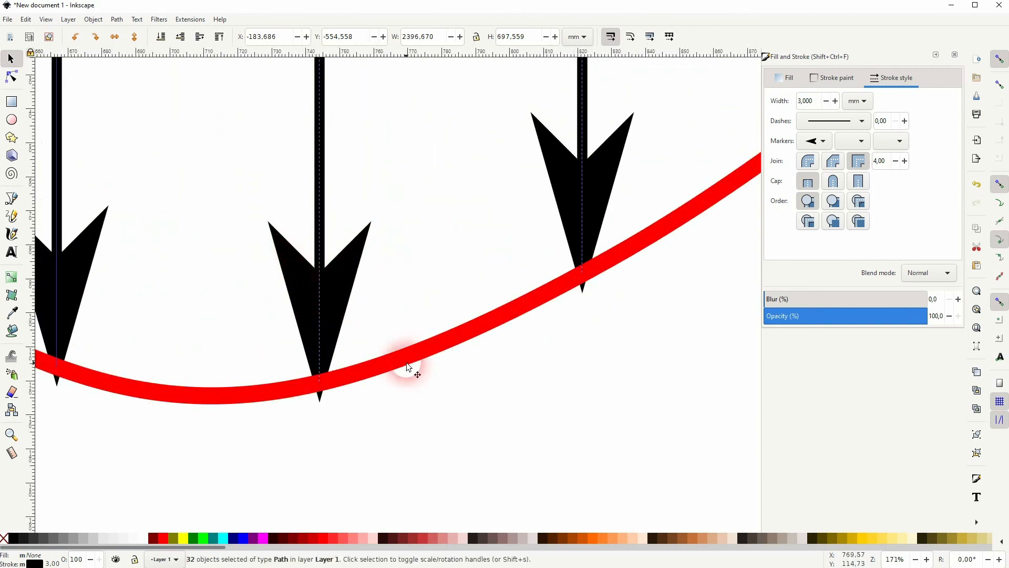
{"action": "key", "text": "Up"}
{"action": "key", "text": "Up"}
{"action": "key", "text": "Up"}
{"action": "key", "text": "Up"}
{"action": "key", "text": "Up"}
{"action": "key", "text": "Up"}
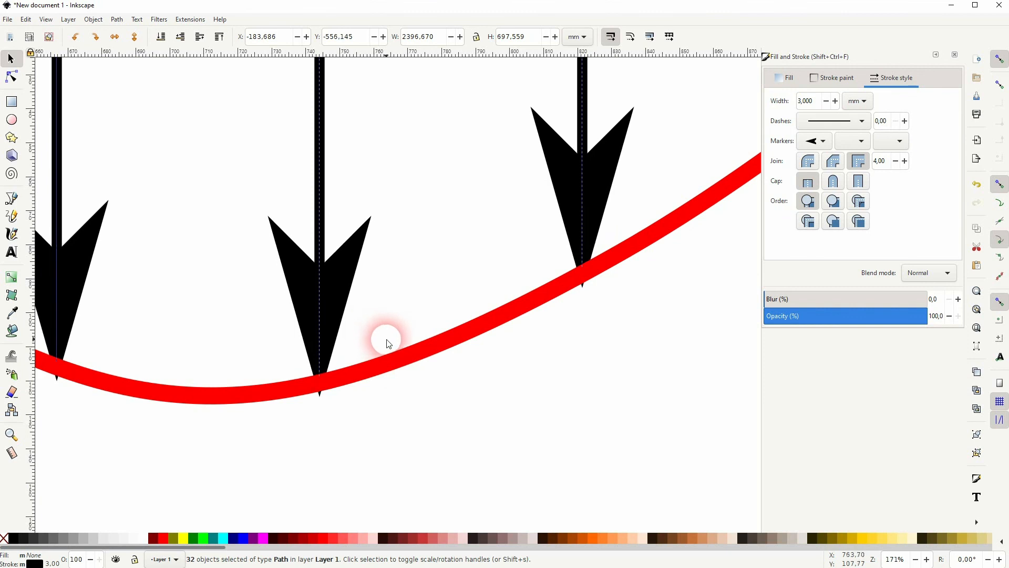
{"action": "key", "text": "Up"}
{"action": "key", "text": "Up"}
{"action": "key", "text": "Up"}
{"action": "key", "text": "Up"}
{"action": "key", "text": "Up"}
{"action": "key", "text": "Up"}
{"action": "key", "text": "Up"}
{"action": "key", "text": "Up"}
{"action": "key", "text": "Up"}
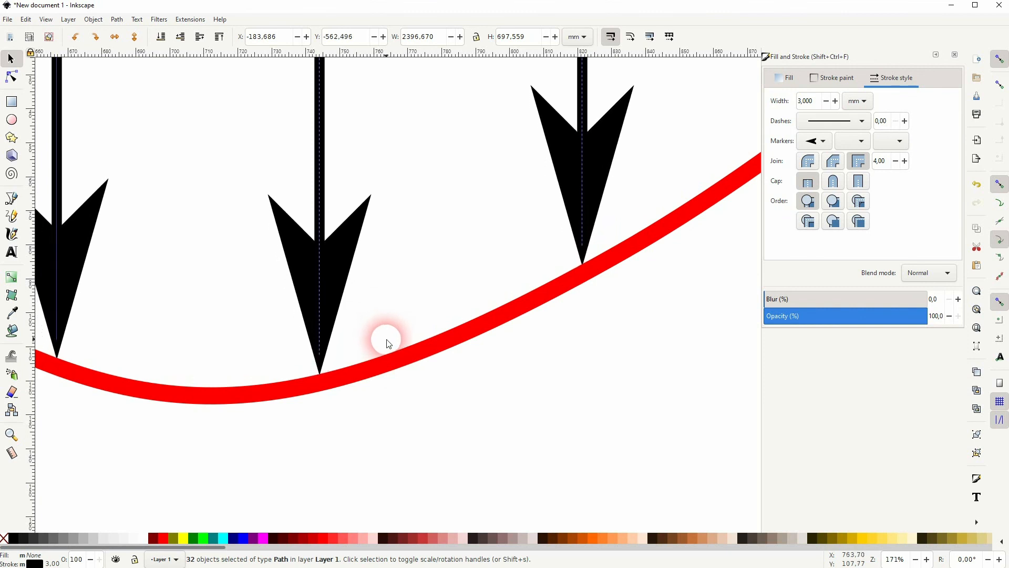
{"action": "scroll", "coordinate": [388, 343], "scroll_direction": "down", "scroll_amount": 8}
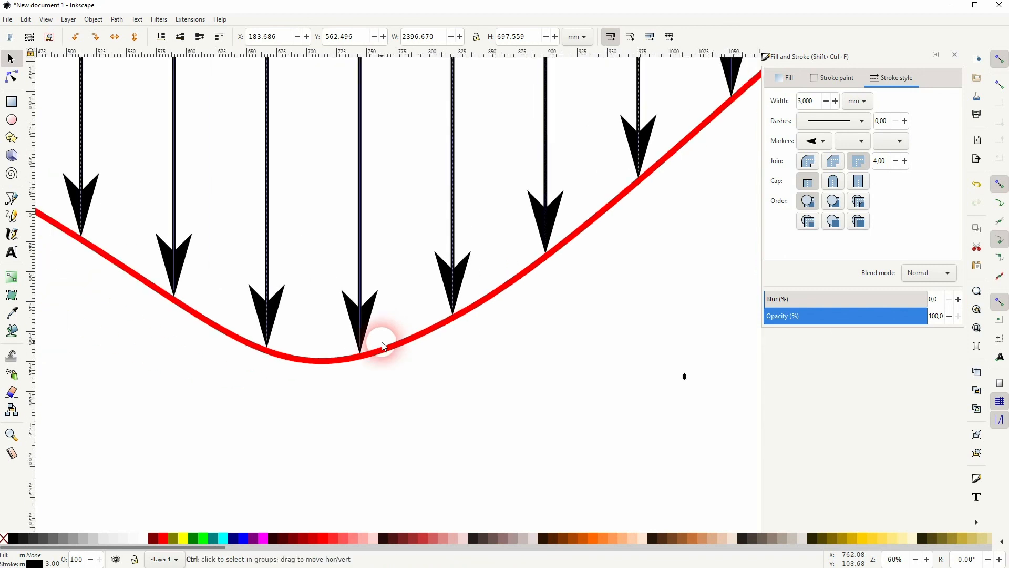
{"action": "left_click", "coordinate": [379, 420]}
{"action": "left_click_drag", "start_coordinate": [479, 419], "coordinate": [413, 429]}
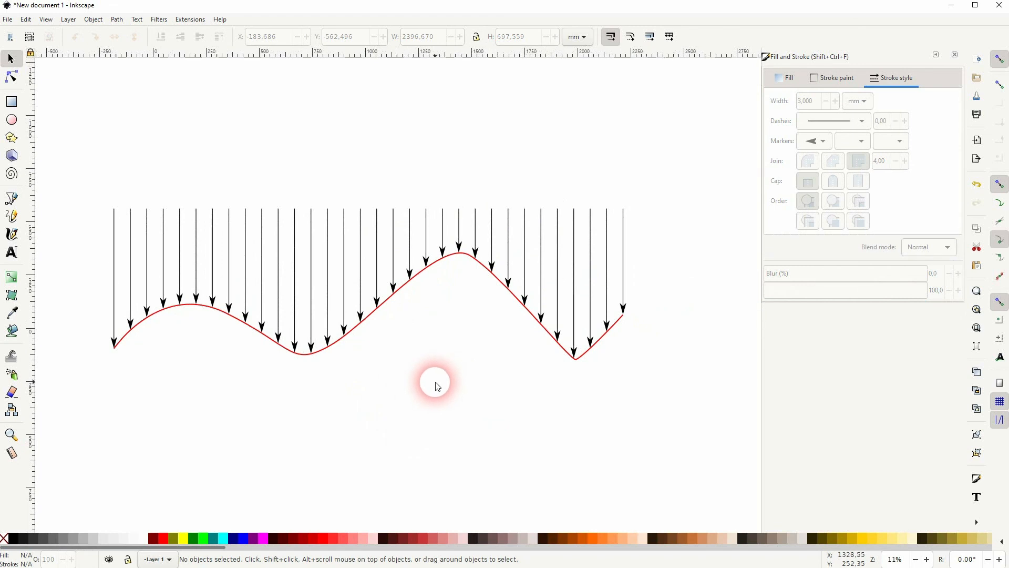